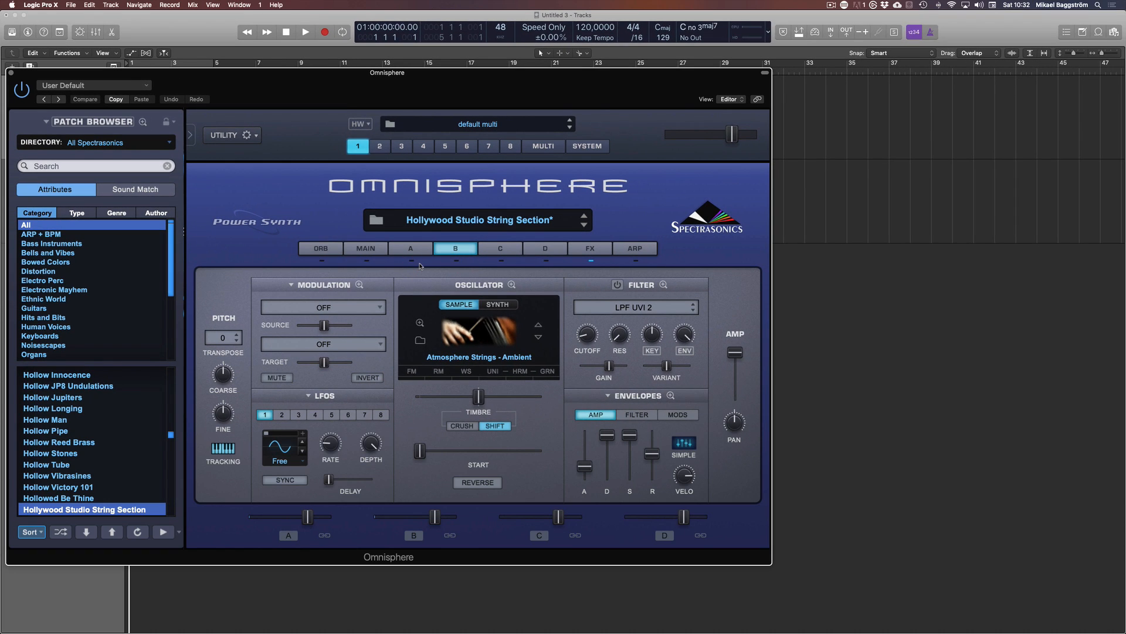
- Enable layer A alone, switch to layer B alone, and turn layer A back on so both string layers are active
{"action": "left_click", "coordinate": [412, 261]}
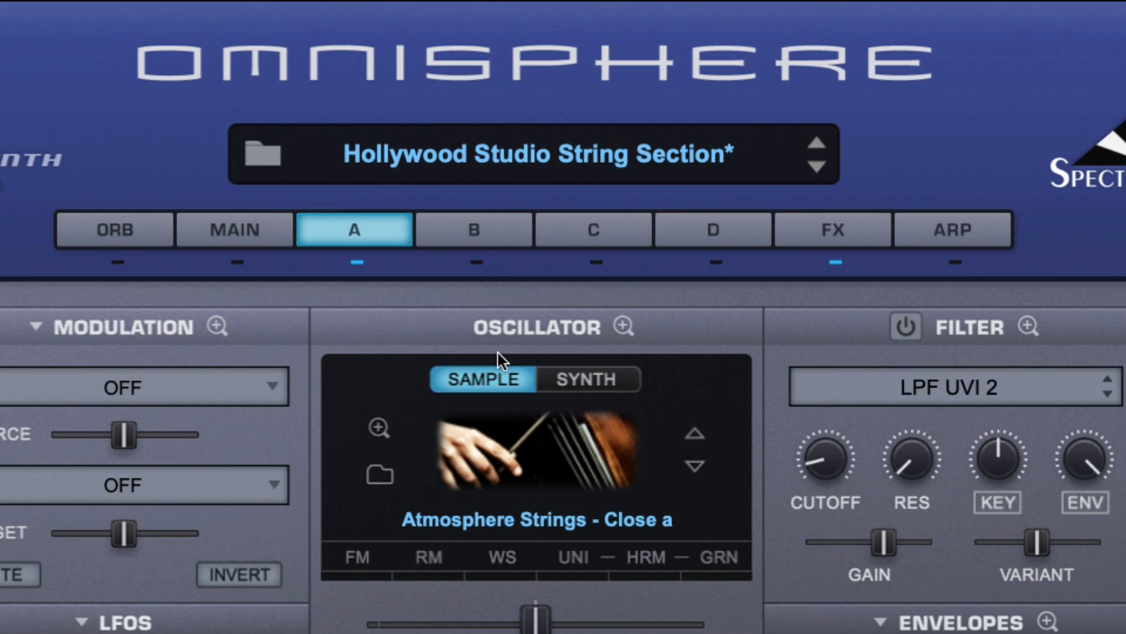
{"action": "left_click", "coordinate": [357, 264]}
{"action": "left_click", "coordinate": [503, 241]}
{"action": "left_click", "coordinate": [477, 263]}
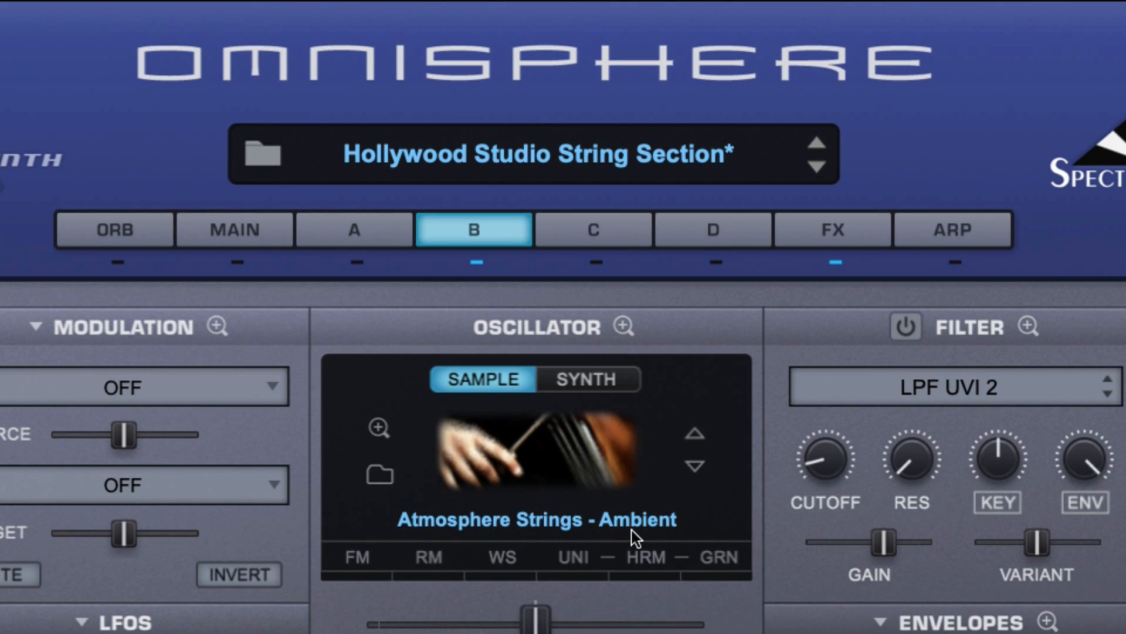
{"action": "left_click", "coordinate": [356, 262]}
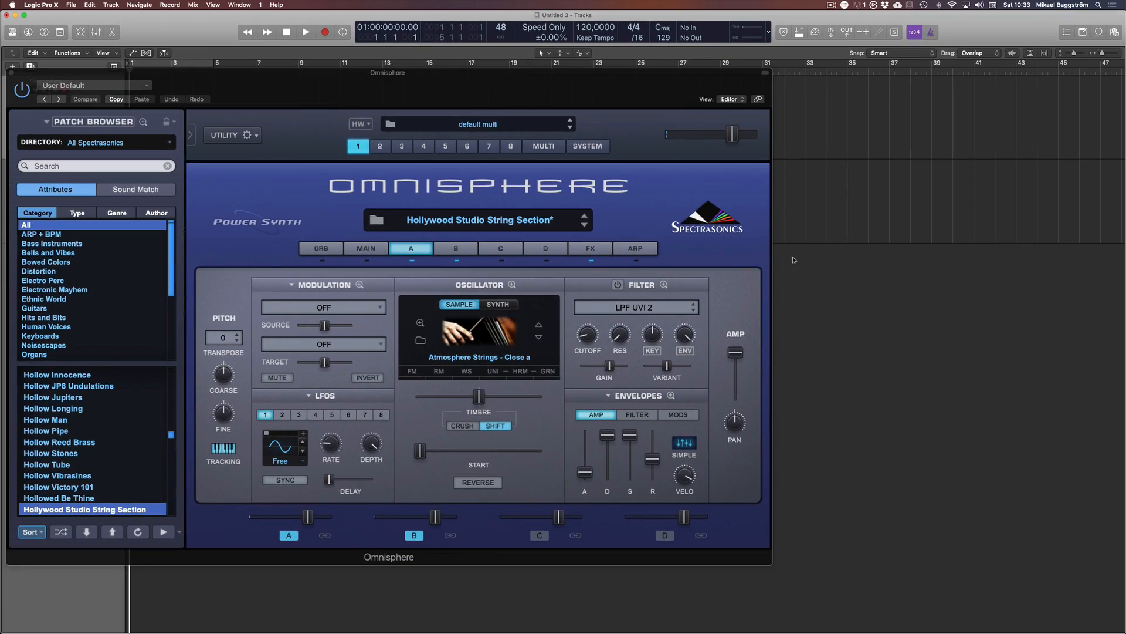
- Close the Omnisphere window, select The Legend track and show its synth window
{"action": "key", "text": "super+w"}
{"action": "left_click", "coordinate": [87, 209]}
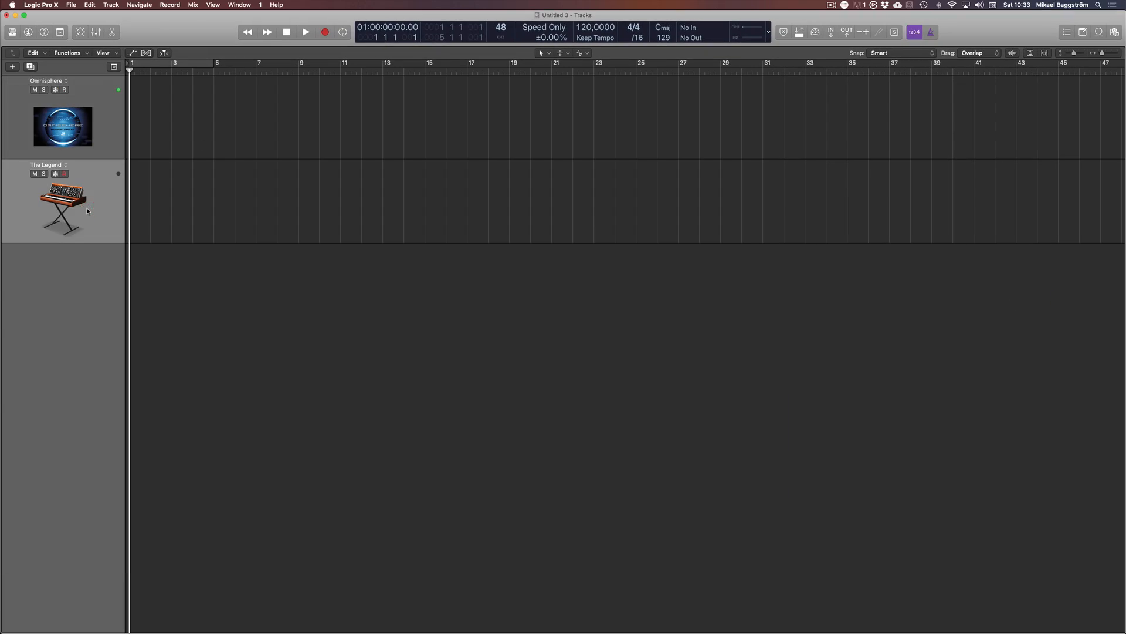
{"action": "key", "text": "v"}
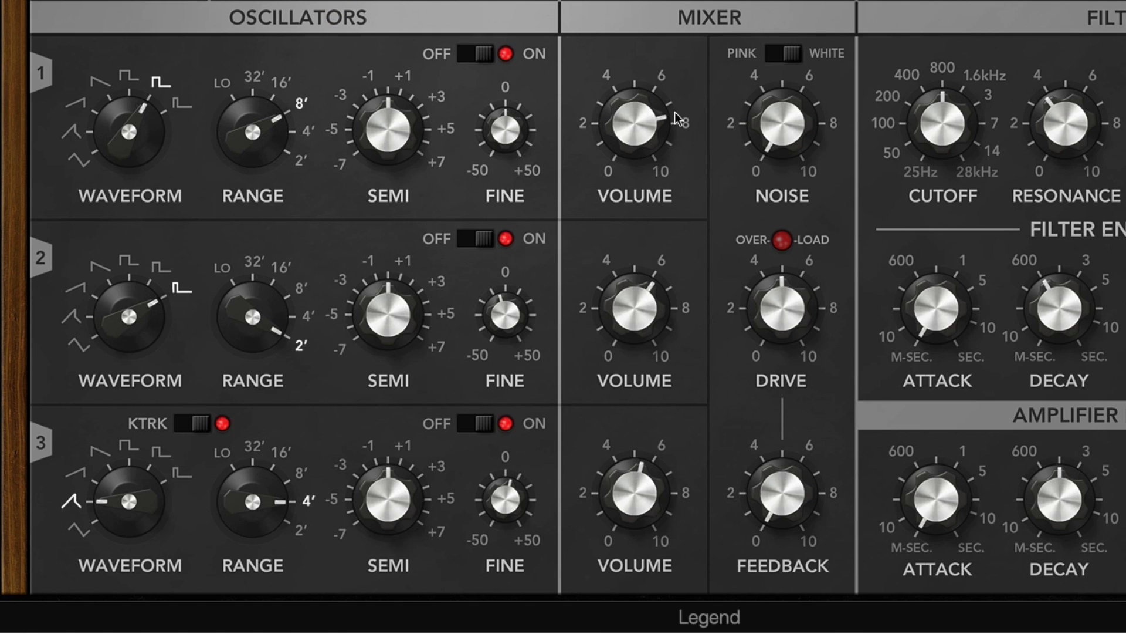
- Turn the mixer volume of all three oscillators down to 0
{"action": "left_click_drag", "start_coordinate": [651, 108], "coordinate": [637, 161]}
{"action": "left_click_drag", "start_coordinate": [655, 317], "coordinate": [645, 399]}
{"action": "left_click_drag", "start_coordinate": [642, 493], "coordinate": [623, 541]}
{"action": "left_click", "coordinate": [637, 145]}
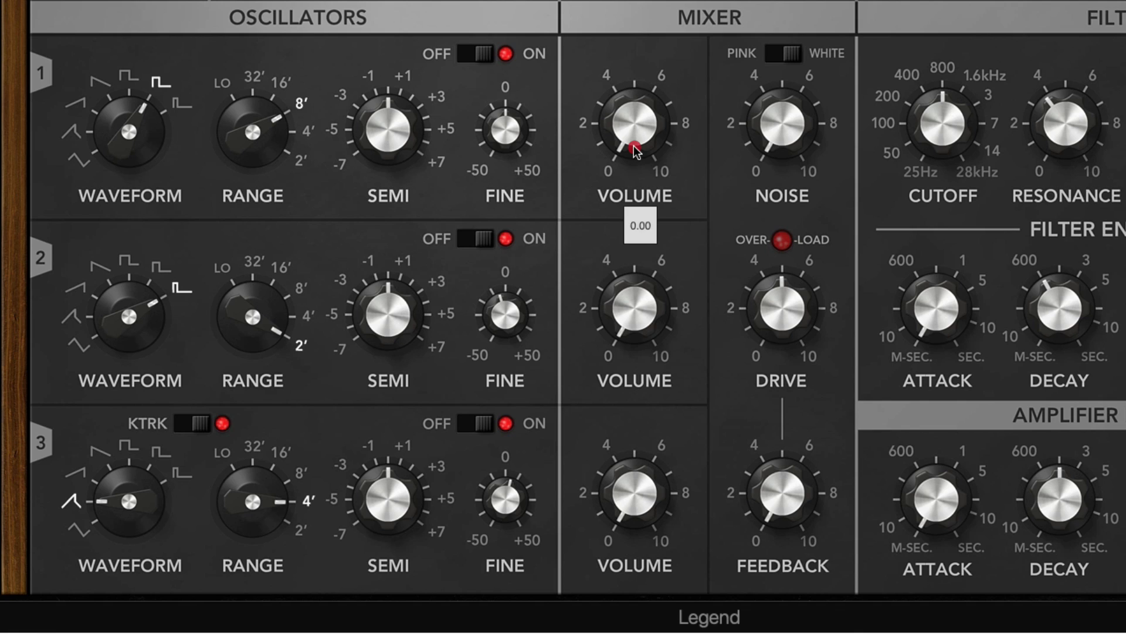
{"action": "left_click", "coordinate": [636, 142]}
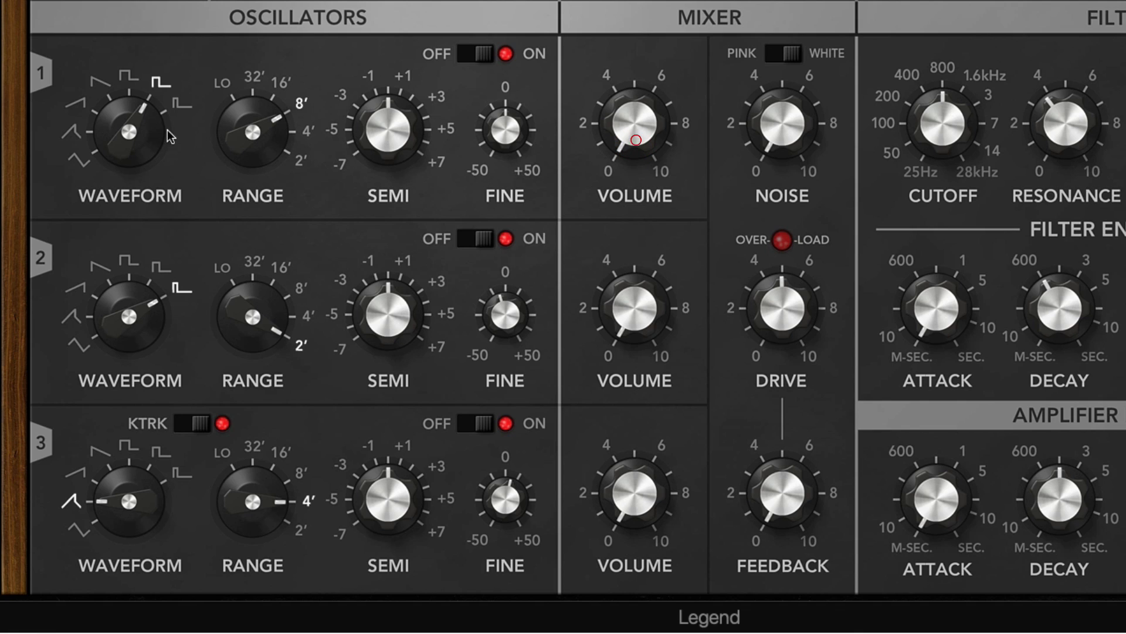
- Audition oscillator 2 alone by raising its mixer volume to about 5.10 and returning it to 0
{"action": "left_click_drag", "start_coordinate": [616, 143], "coordinate": [646, 386]}
{"action": "left_click_drag", "start_coordinate": [649, 307], "coordinate": [639, 212]}
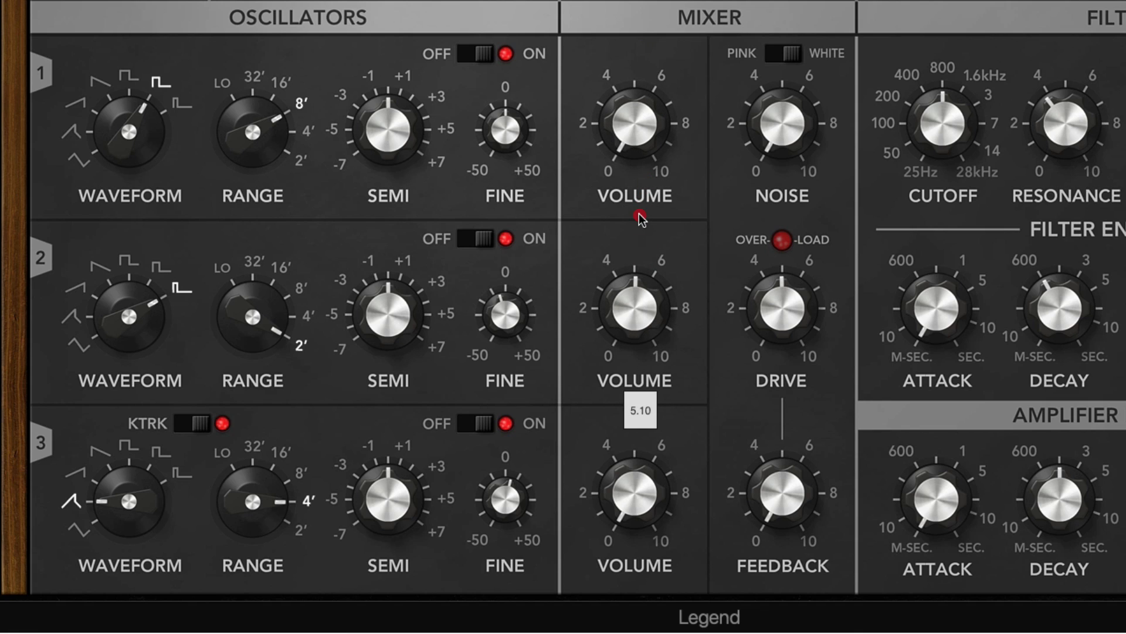
{"action": "left_click_drag", "start_coordinate": [642, 320], "coordinate": [632, 572]}
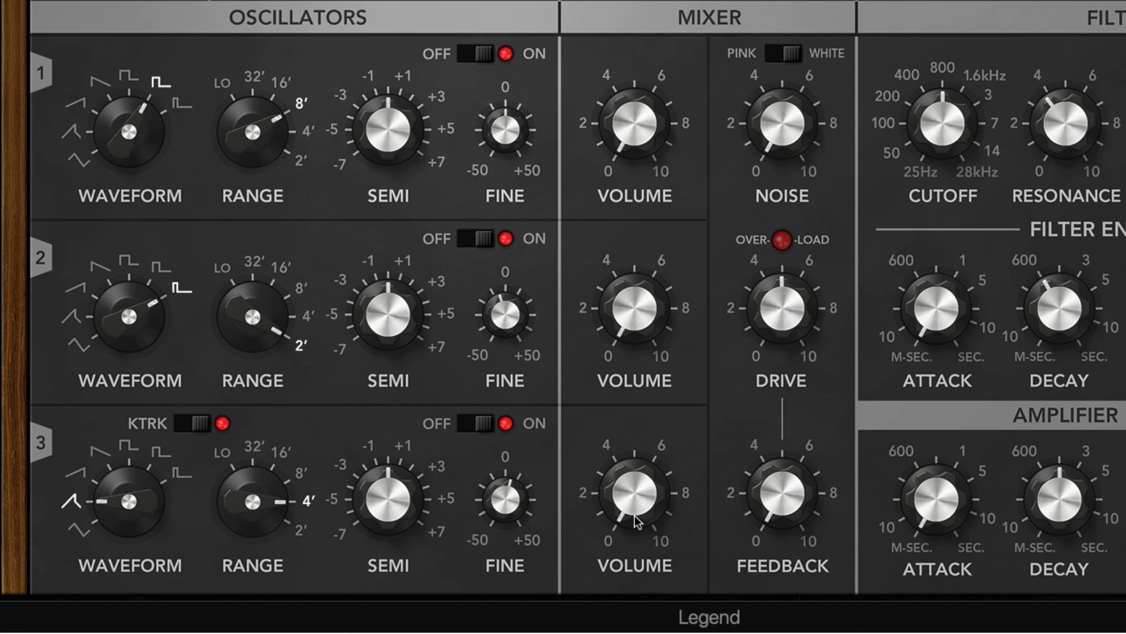
- Raise the mixer volumes of oscillators 3, 2 and 1 so all three sound together
{"action": "left_click_drag", "start_coordinate": [638, 519], "coordinate": [657, 405]}
{"action": "left_click", "coordinate": [509, 321]}
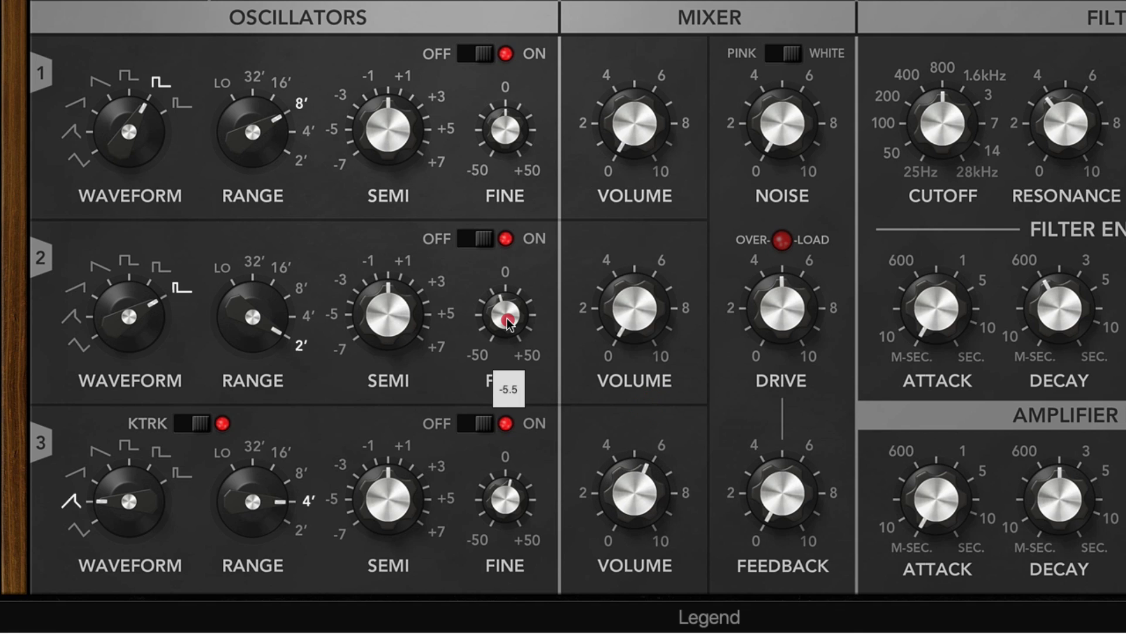
{"action": "left_click_drag", "start_coordinate": [657, 312], "coordinate": [645, 212]}
{"action": "left_click_drag", "start_coordinate": [644, 118], "coordinate": [616, 24]}
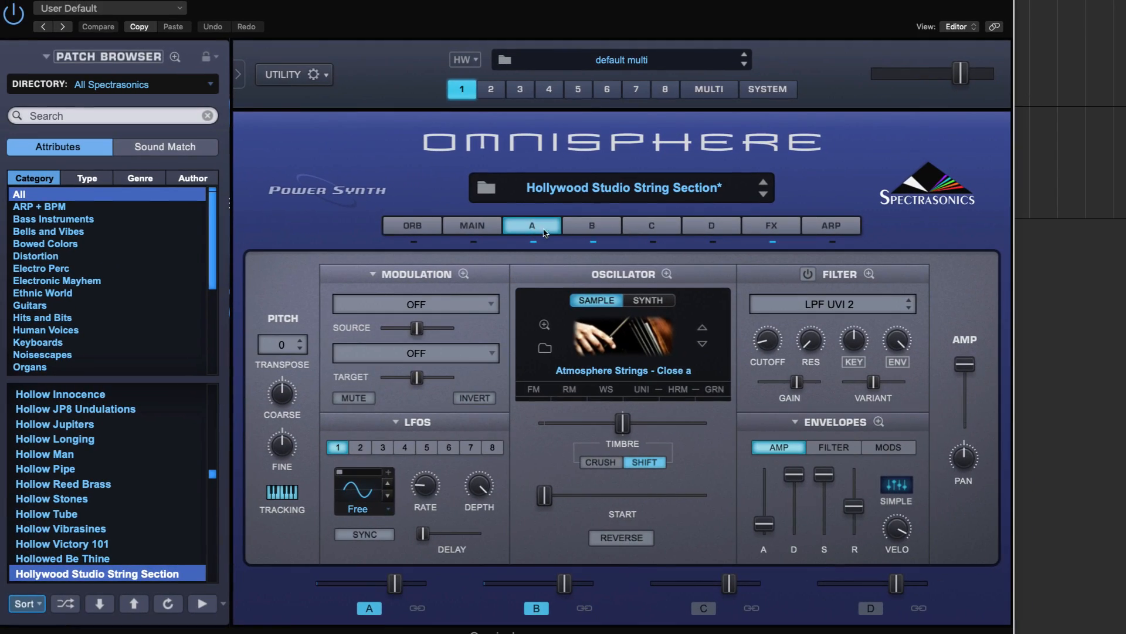
- Look through the layer pages of the Hollywood Studio String Section patch in Omnisphere
{"action": "left_click", "coordinate": [689, 170]}
{"action": "left_click", "coordinate": [552, 229]}
{"action": "left_click", "coordinate": [651, 221]}
{"action": "left_click", "coordinate": [560, 226]}
{"action": "left_click", "coordinate": [571, 226]}
{"action": "left_click", "coordinate": [539, 230]}
- Switch layer C's oscillator to Sample mode and return to layer A
{"action": "left_click", "coordinate": [651, 228]}
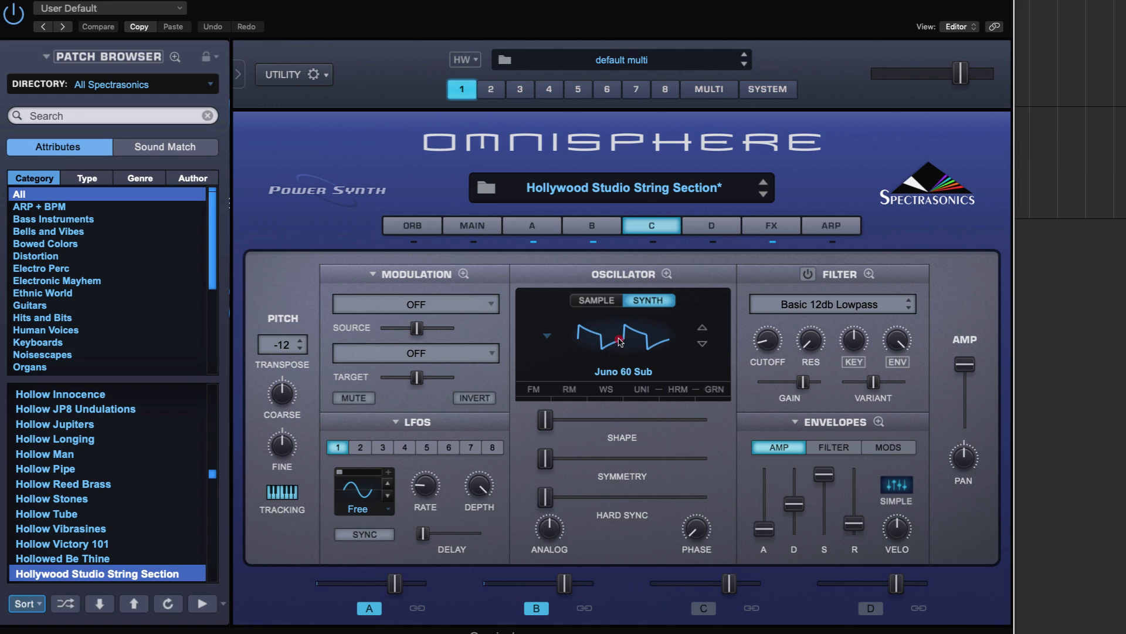
{"action": "left_click", "coordinate": [620, 359]}
{"action": "left_click", "coordinate": [1002, 200]}
{"action": "left_click", "coordinate": [597, 301]}
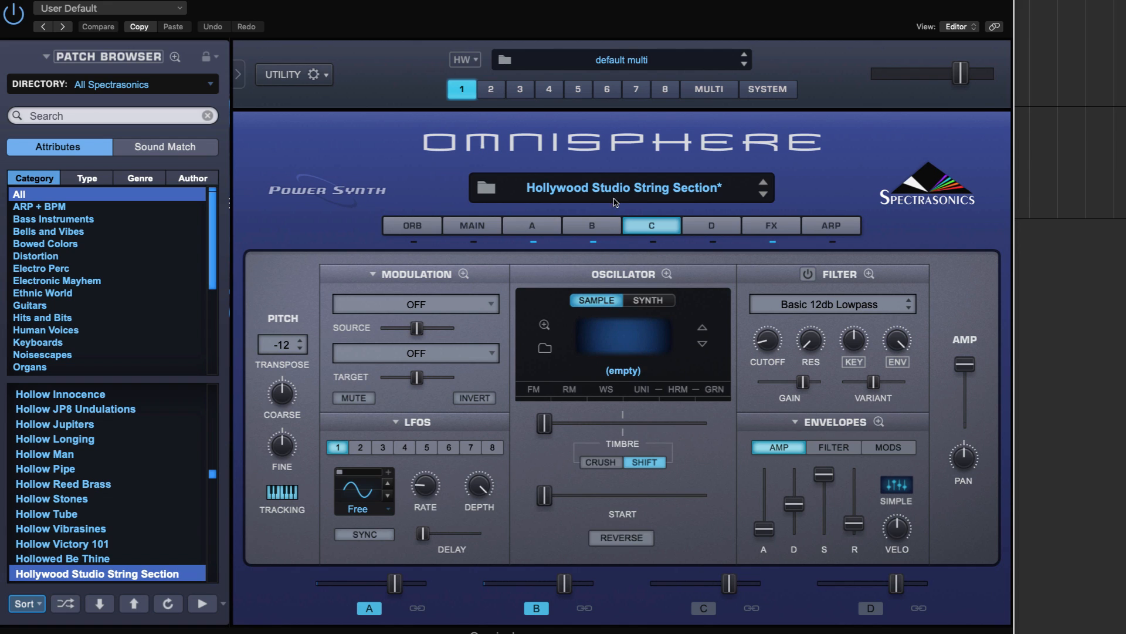
{"action": "left_click", "coordinate": [607, 226]}
{"action": "left_click", "coordinate": [543, 228]}
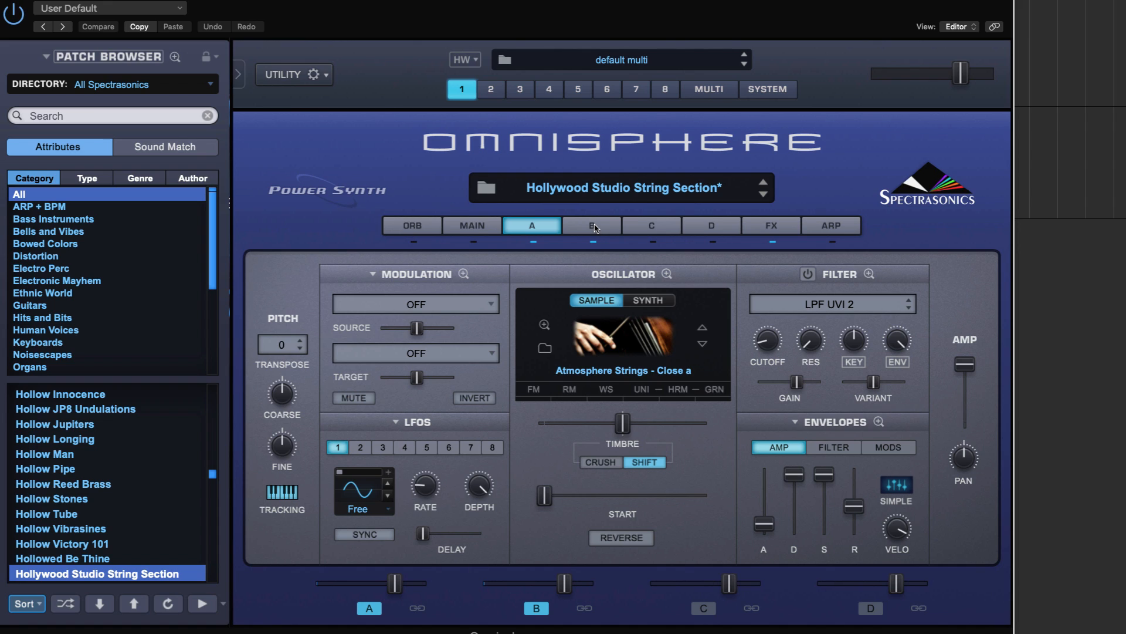
- Turn on Stack Mode for the multi and return to part 1 on the Omnisphere track
{"action": "left_click", "coordinate": [717, 94]}
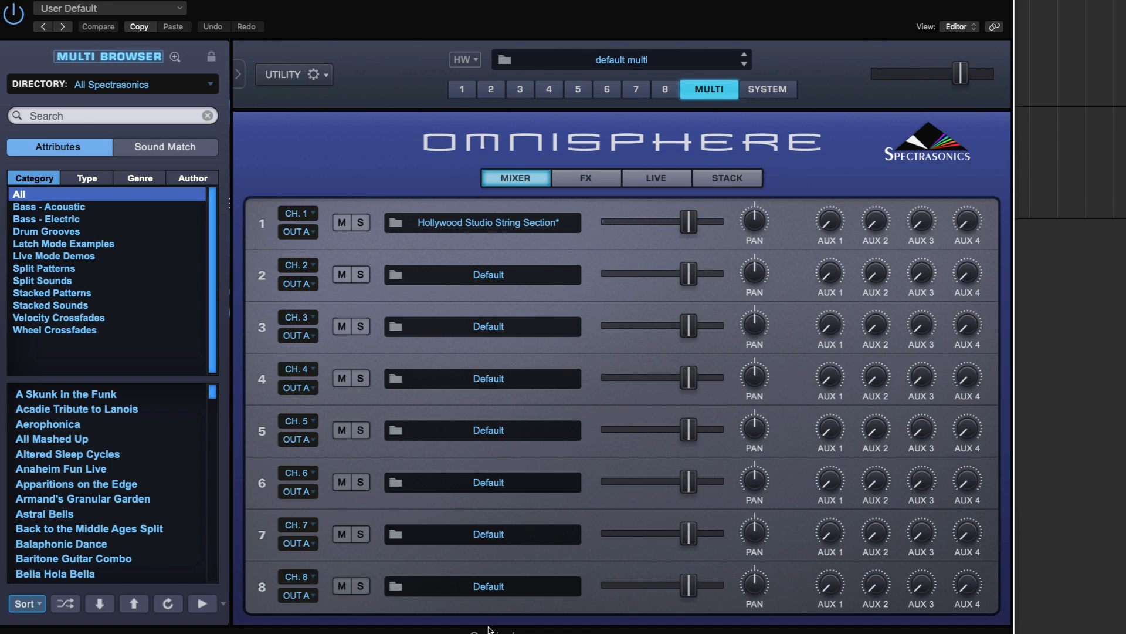
{"action": "left_click", "coordinate": [728, 183]}
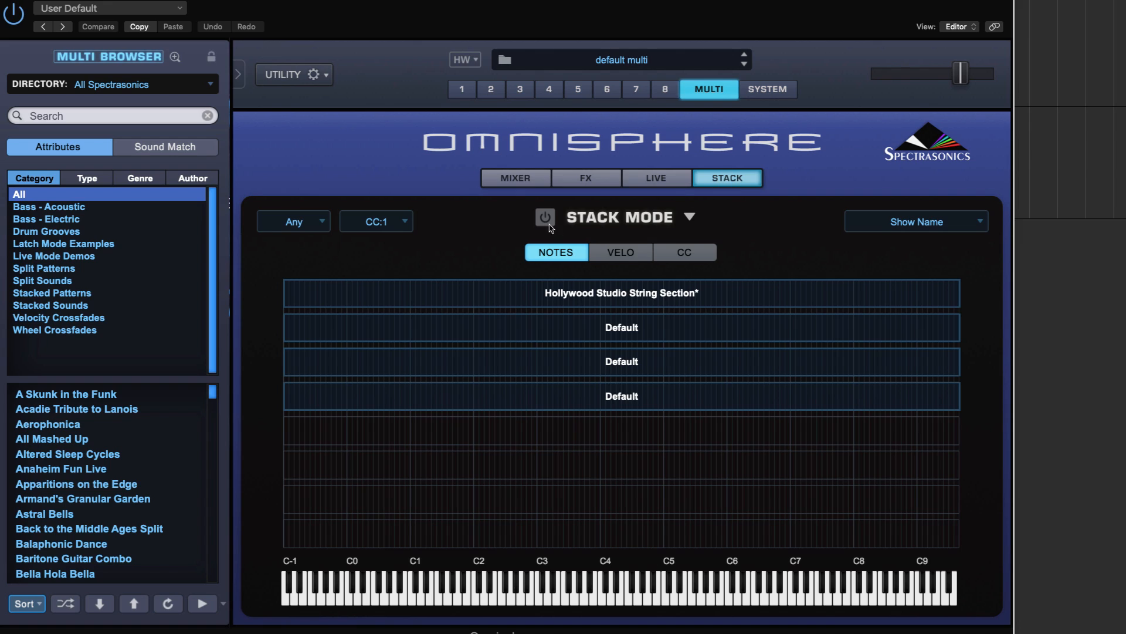
{"action": "left_click", "coordinate": [546, 219]}
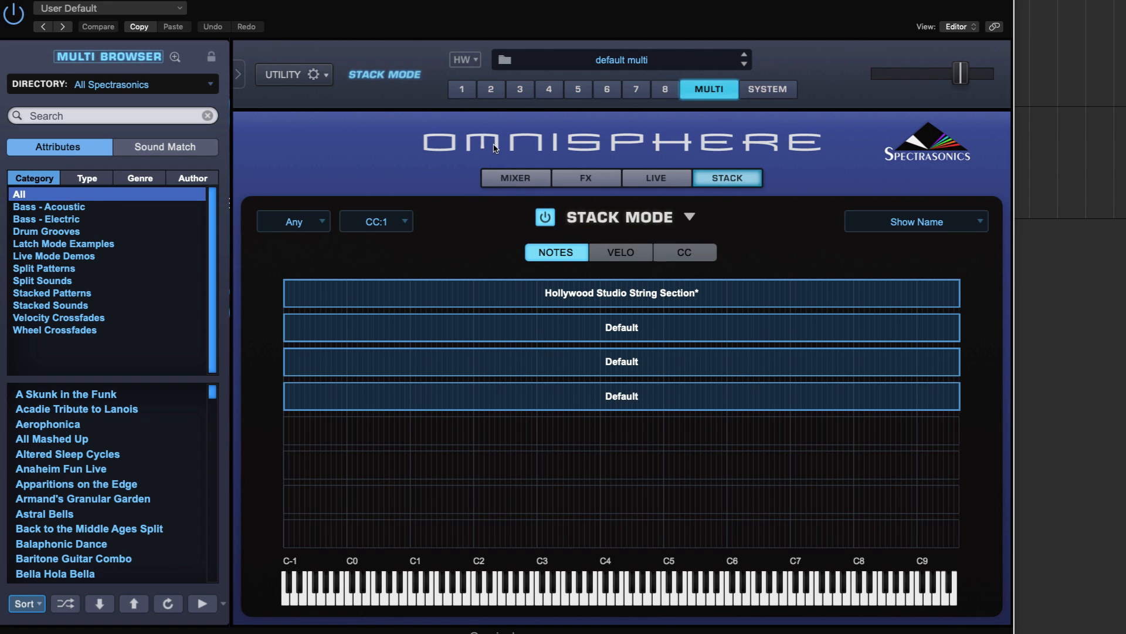
{"action": "left_click", "coordinate": [462, 90]}
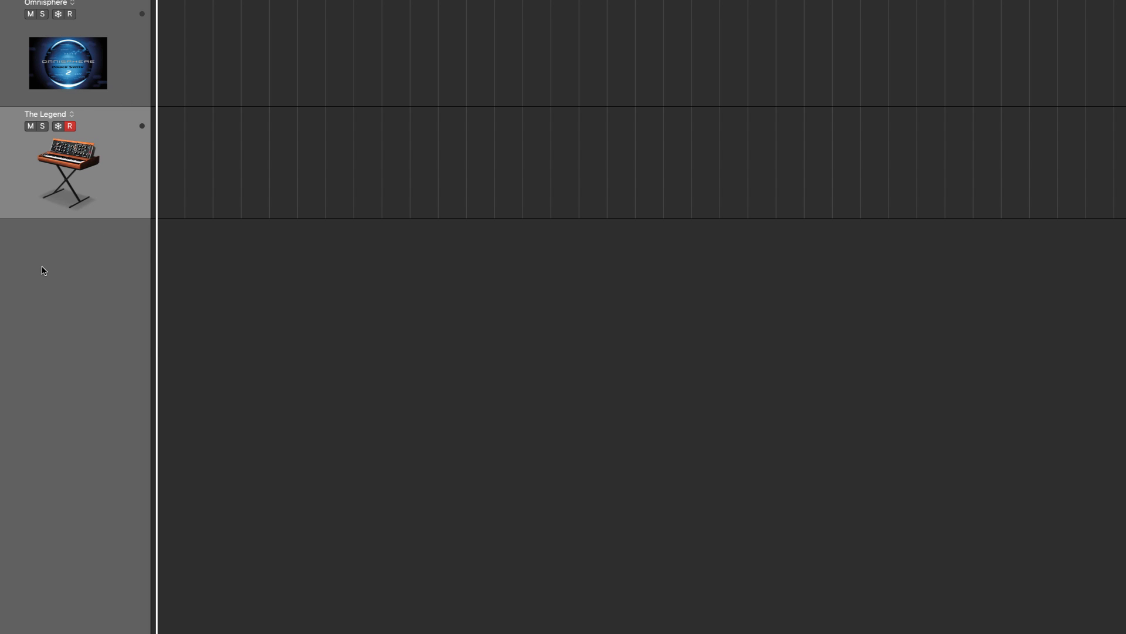
{"action": "left_click", "coordinate": [108, 70]}
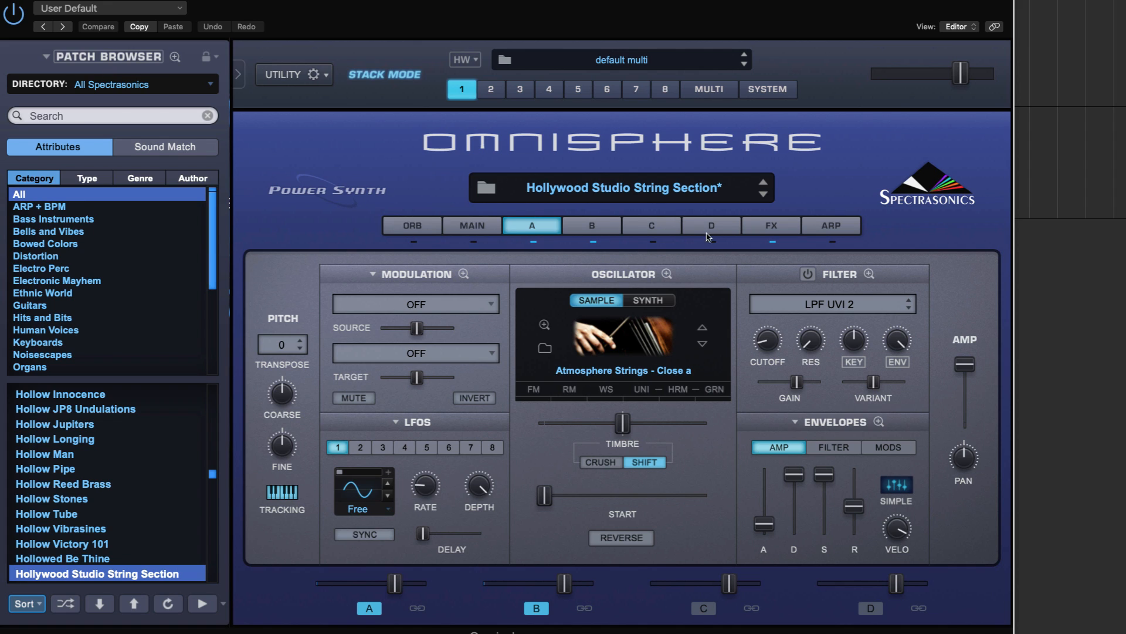
- Load Holy of Holys Pad from the Pads + Strings category into part 2, after trying Gorgeous Analogue Pad Open and Heaven's Shores
{"action": "left_click", "coordinate": [491, 90]}
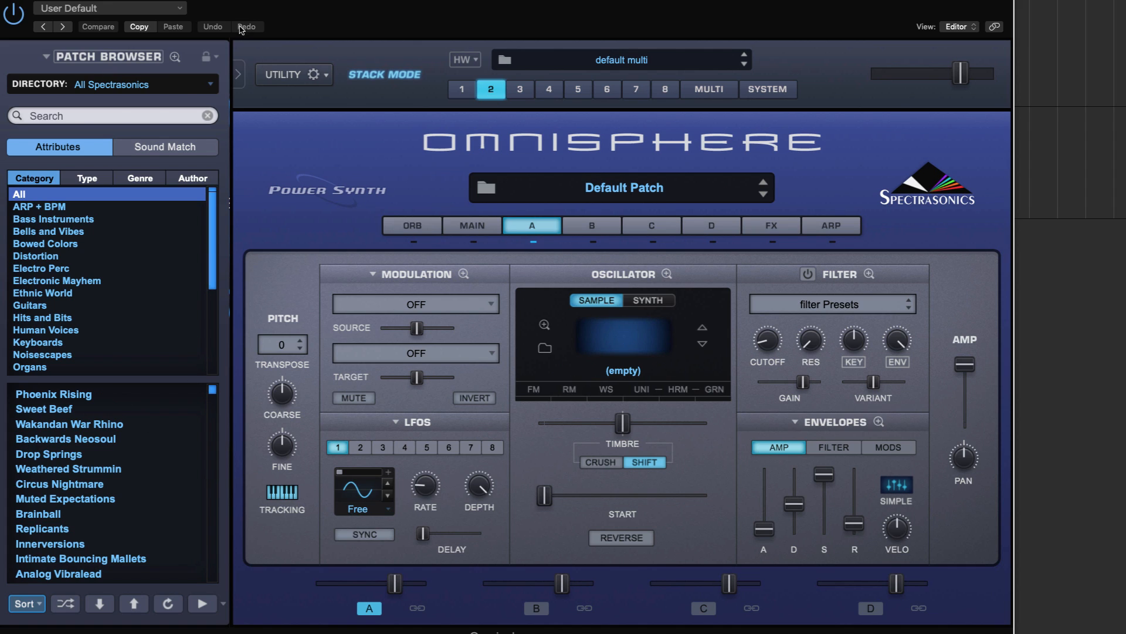
{"action": "left_click", "coordinate": [176, 56]}
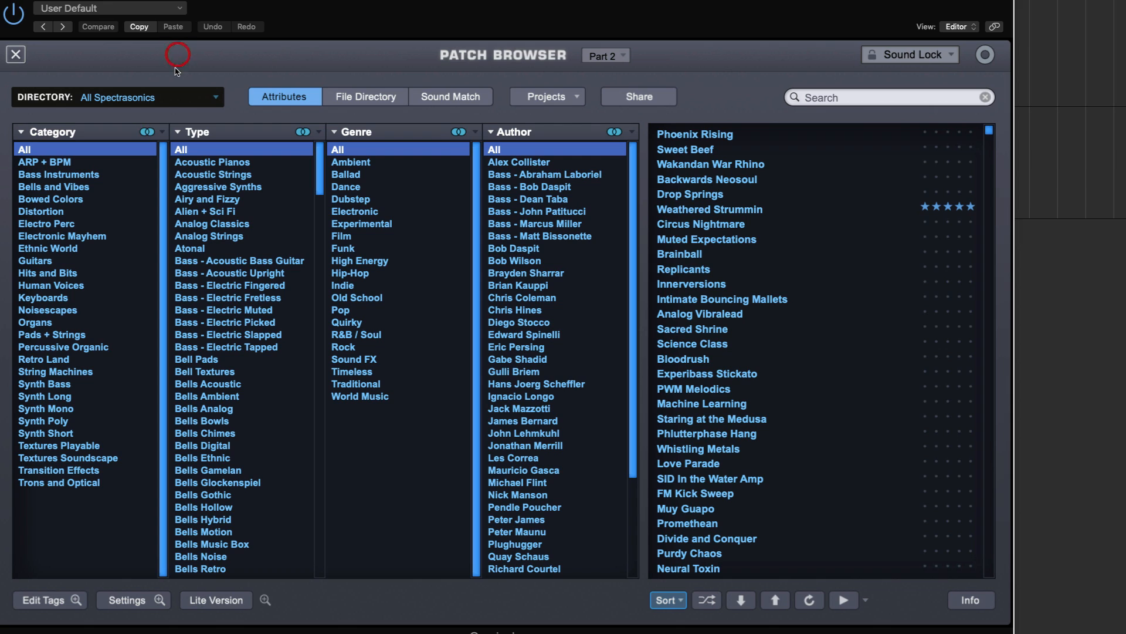
{"action": "left_click", "coordinate": [54, 336]}
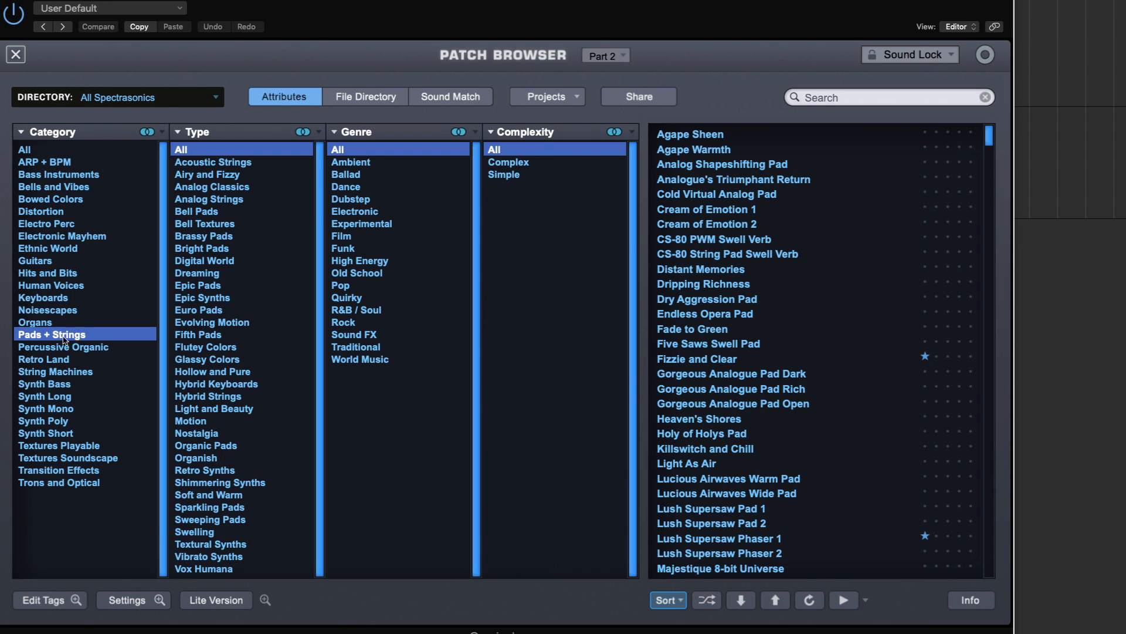
{"action": "left_click", "coordinate": [777, 404]}
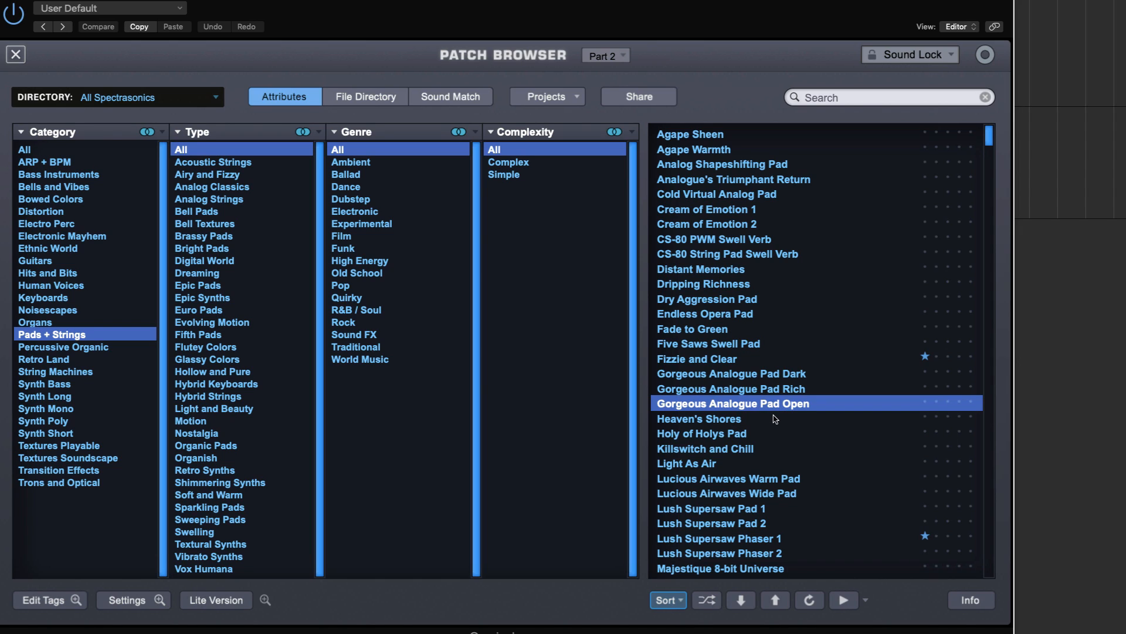
{"action": "left_click", "coordinate": [718, 419]}
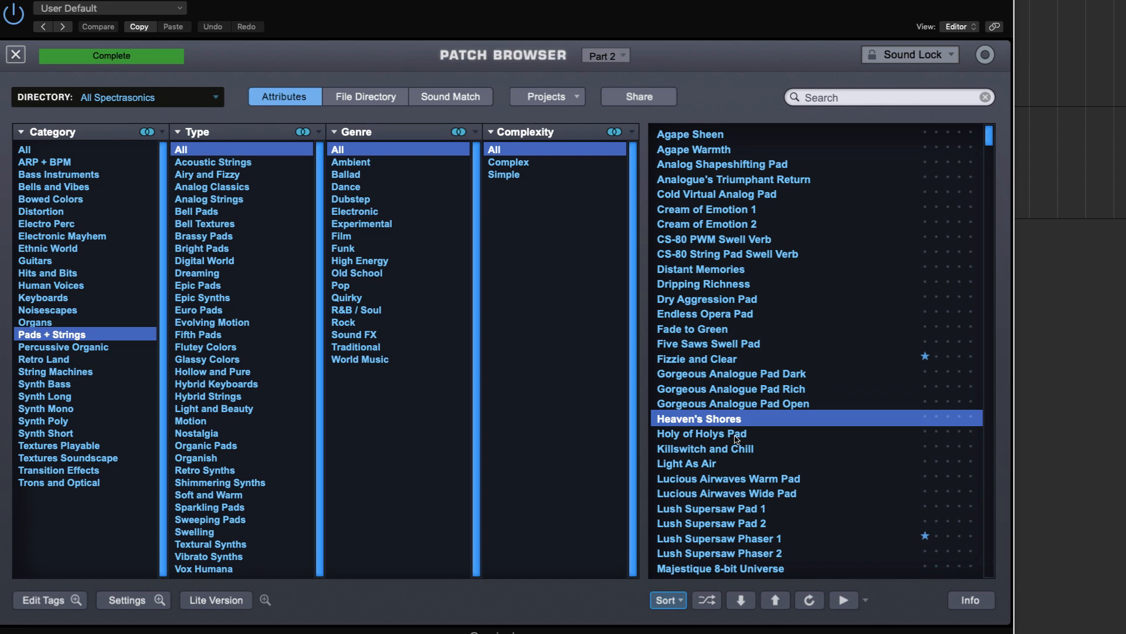
{"action": "left_click", "coordinate": [737, 435]}
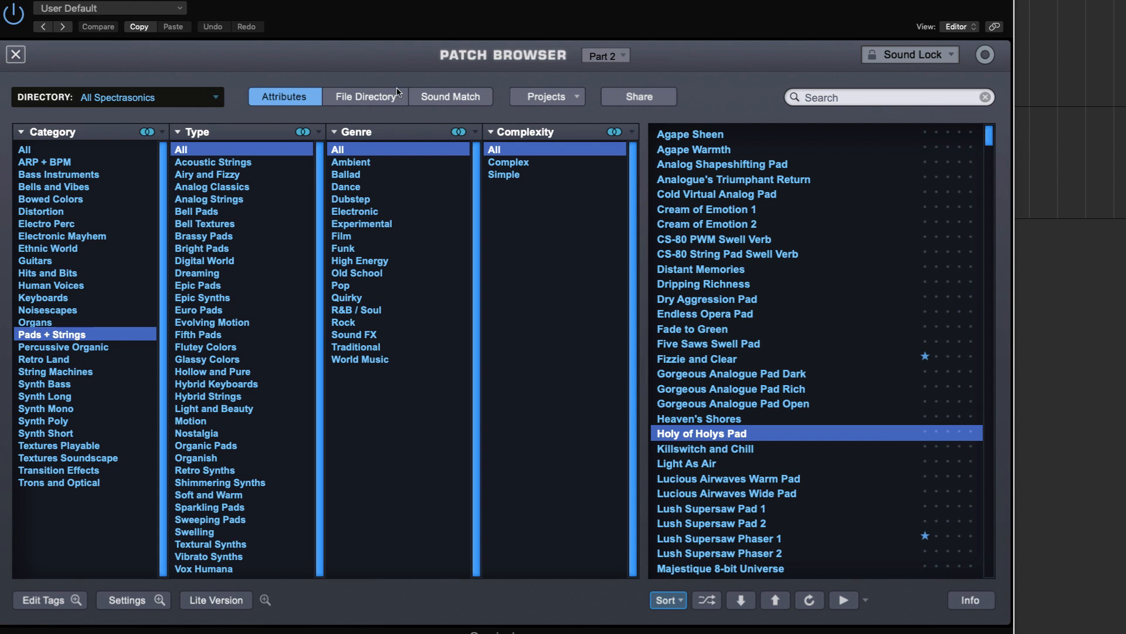
{"action": "left_click", "coordinate": [16, 54]}
- Review parts 1 and 2 in the multi's stack view, its mixer and their own patch pages
{"action": "left_click", "coordinate": [709, 89]}
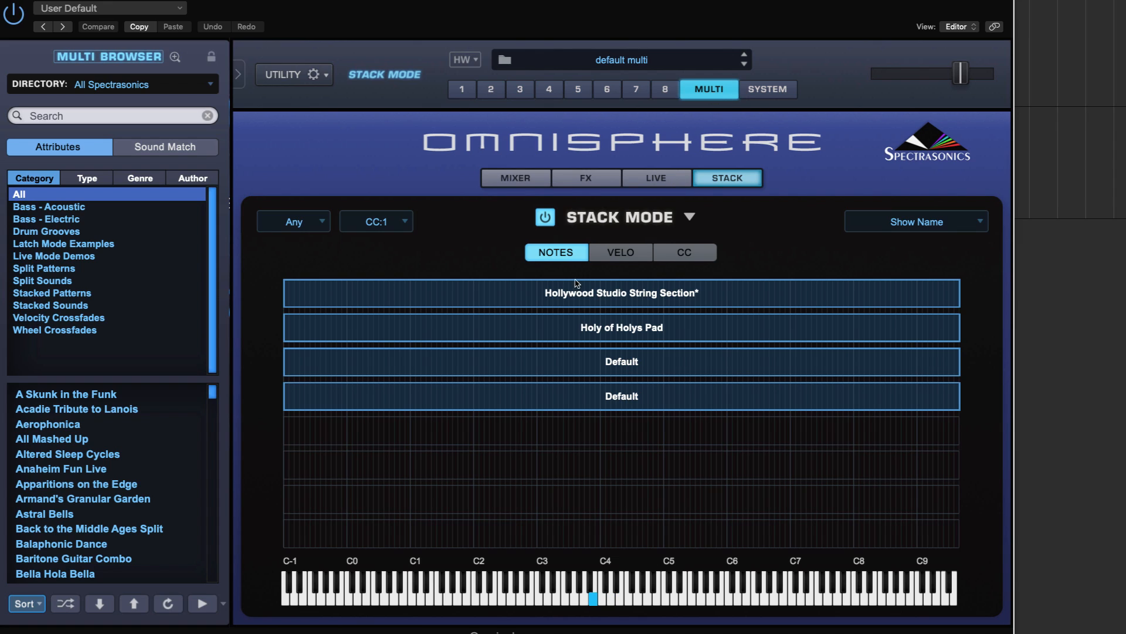
{"action": "left_click", "coordinate": [517, 179]}
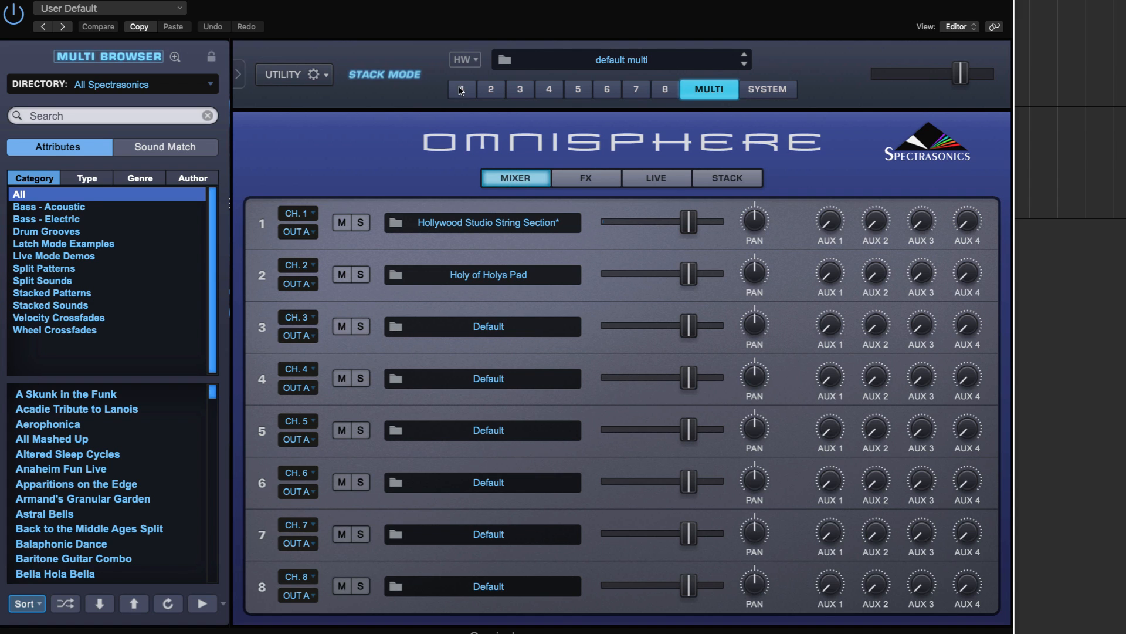
{"action": "left_click", "coordinate": [462, 89]}
{"action": "left_click", "coordinate": [491, 89]}
- Apply the All 8 Parts preset to the multi's Stack Mode
{"action": "left_click", "coordinate": [709, 90]}
{"action": "left_click", "coordinate": [709, 177]}
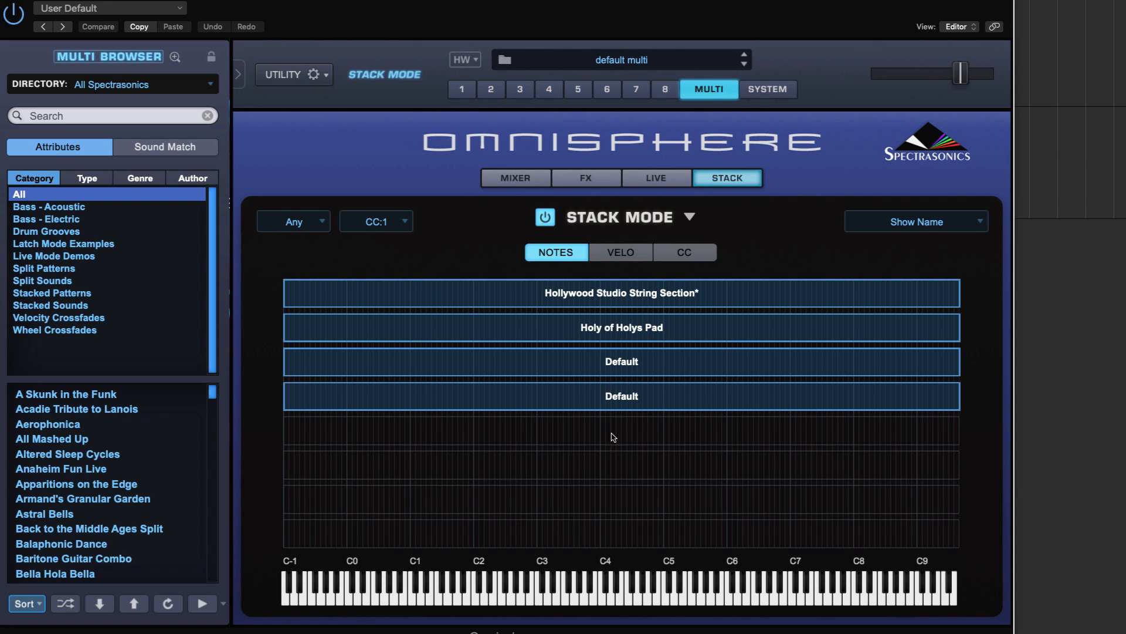
{"action": "left_click", "coordinate": [689, 218]}
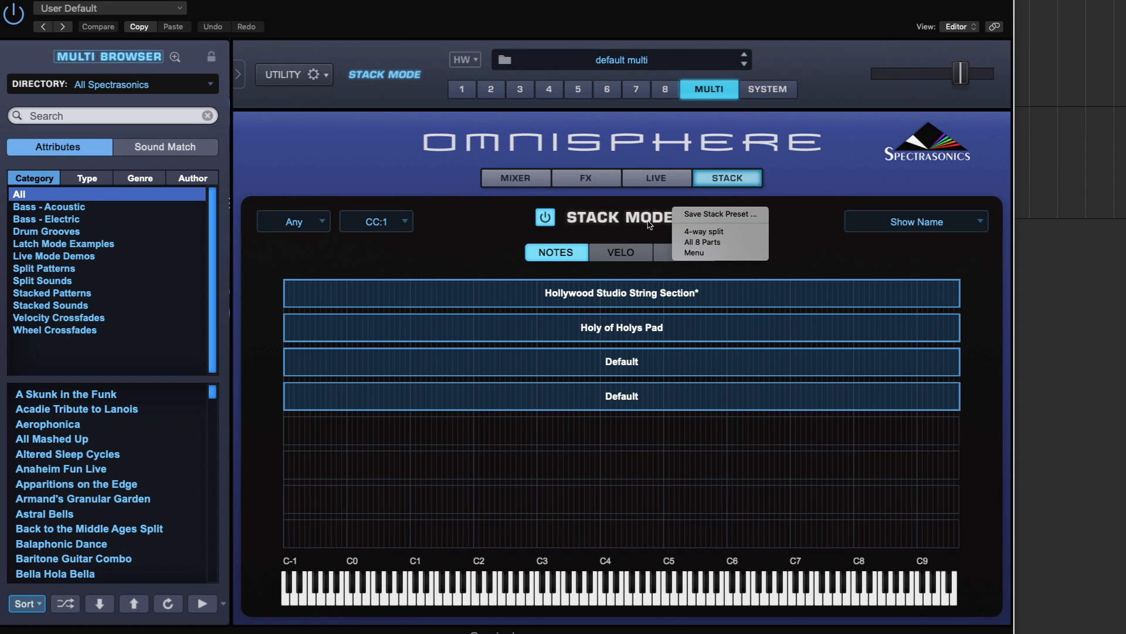
{"action": "left_click", "coordinate": [711, 242]}
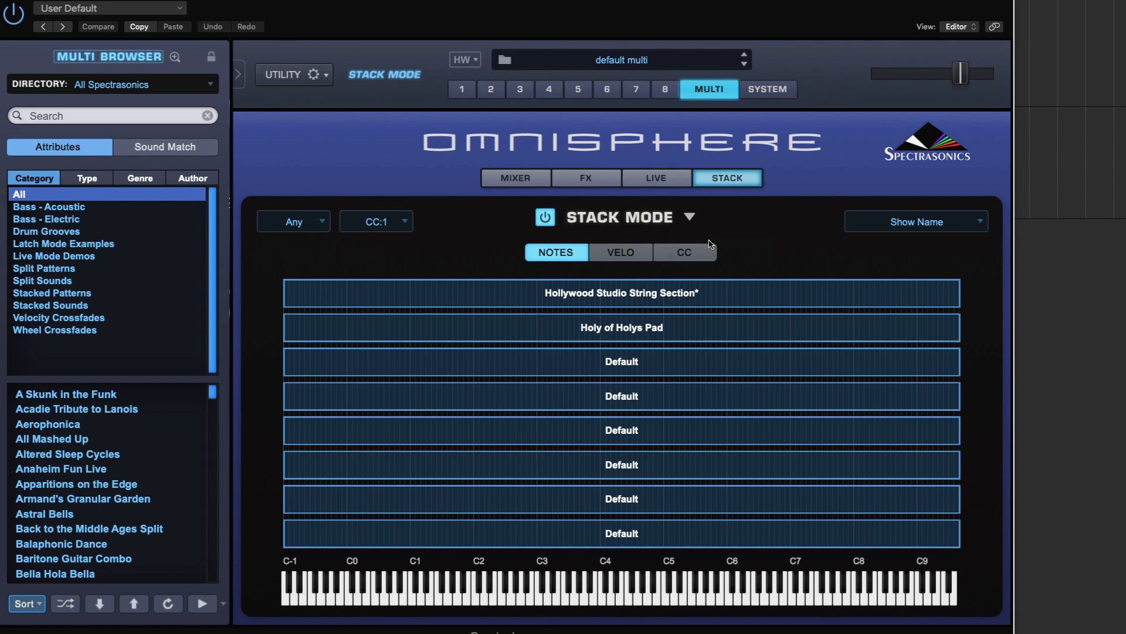
- Look through the patch pages of the additional parts in the eight-part stack
{"action": "left_click", "coordinate": [517, 91]}
{"action": "left_click", "coordinate": [551, 90]}
{"action": "left_click", "coordinate": [657, 90]}
{"action": "left_click", "coordinate": [640, 90]}
{"action": "left_click", "coordinate": [610, 88]}
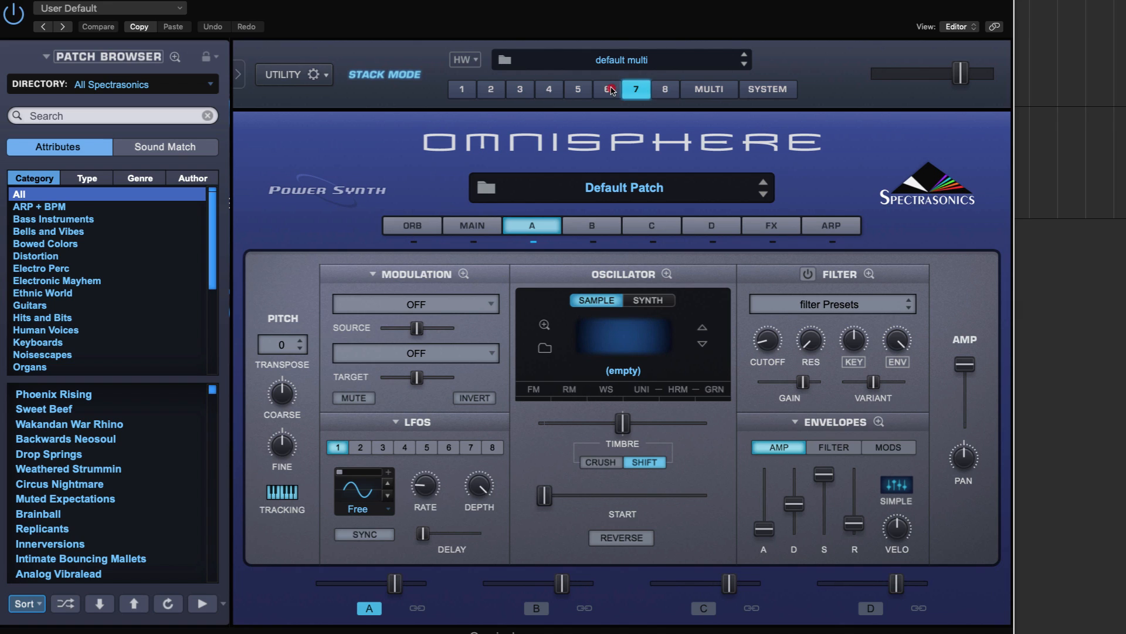
{"action": "left_click", "coordinate": [578, 90]}
{"action": "left_click", "coordinate": [551, 90]}
- Load the Early Warmies patch from the Retro Land category into part 3
{"action": "left_click", "coordinate": [528, 93]}
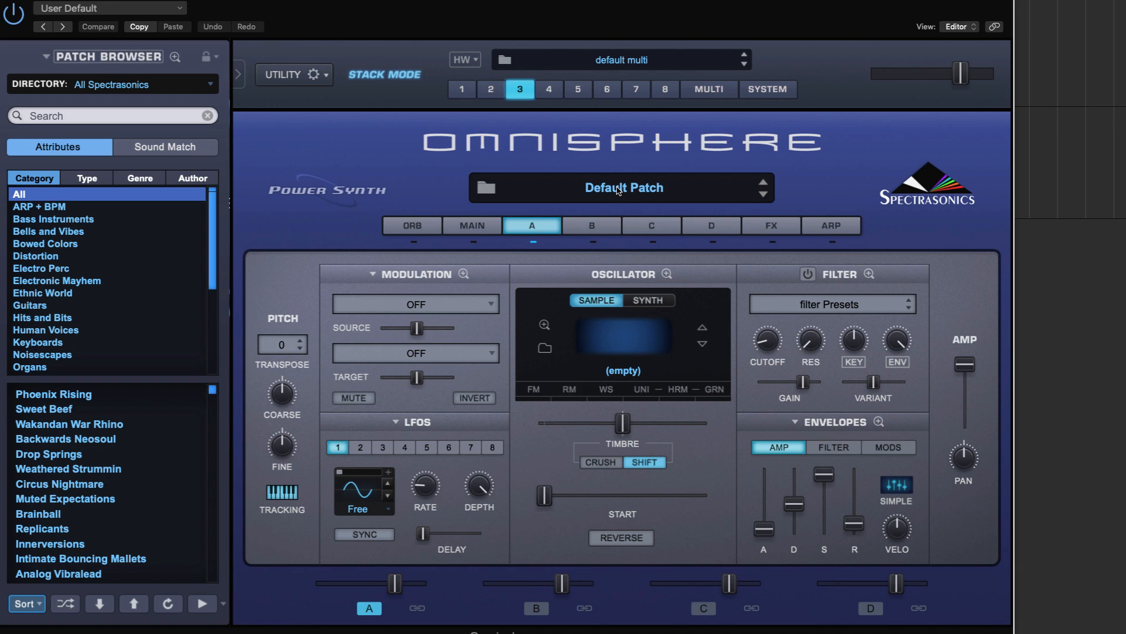
{"action": "left_click", "coordinate": [619, 189]}
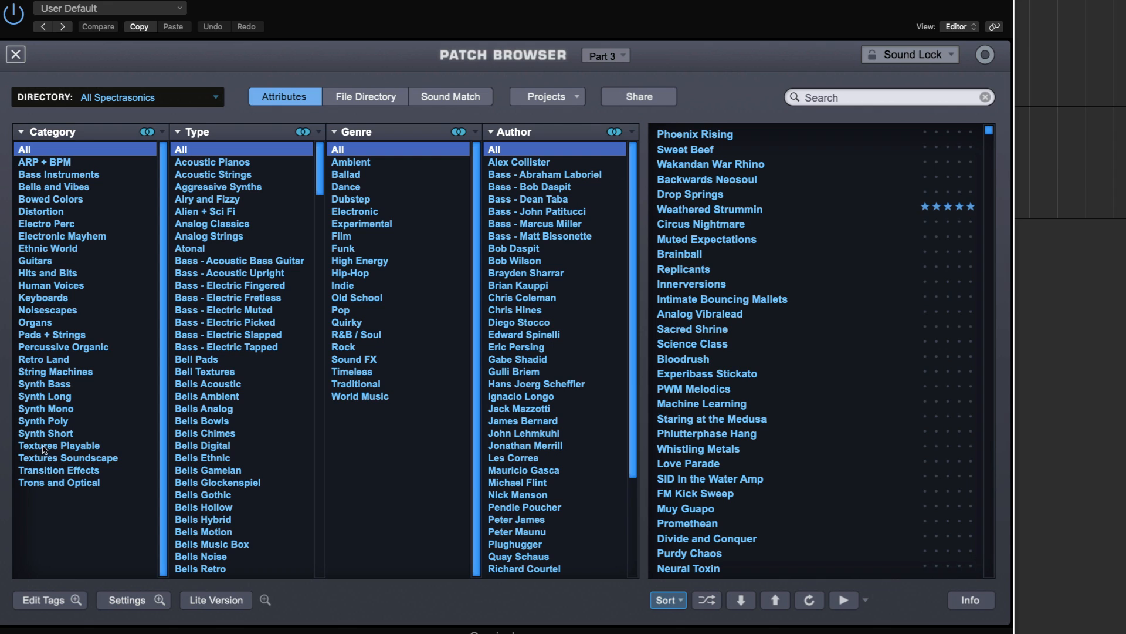
{"action": "left_click", "coordinate": [54, 361]}
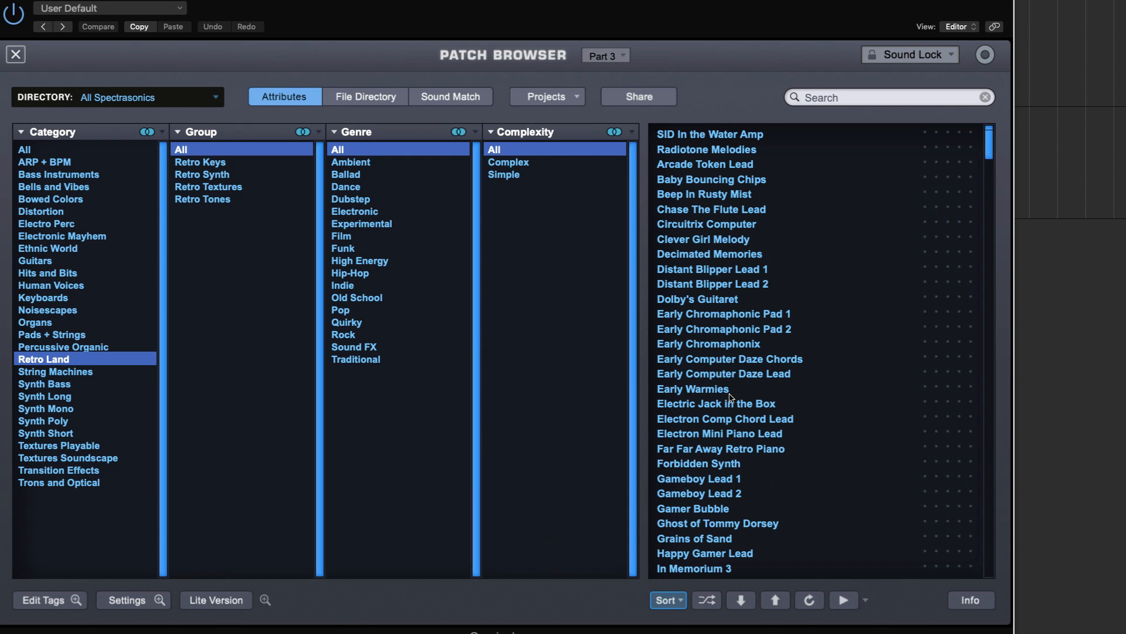
{"action": "left_click", "coordinate": [719, 387]}
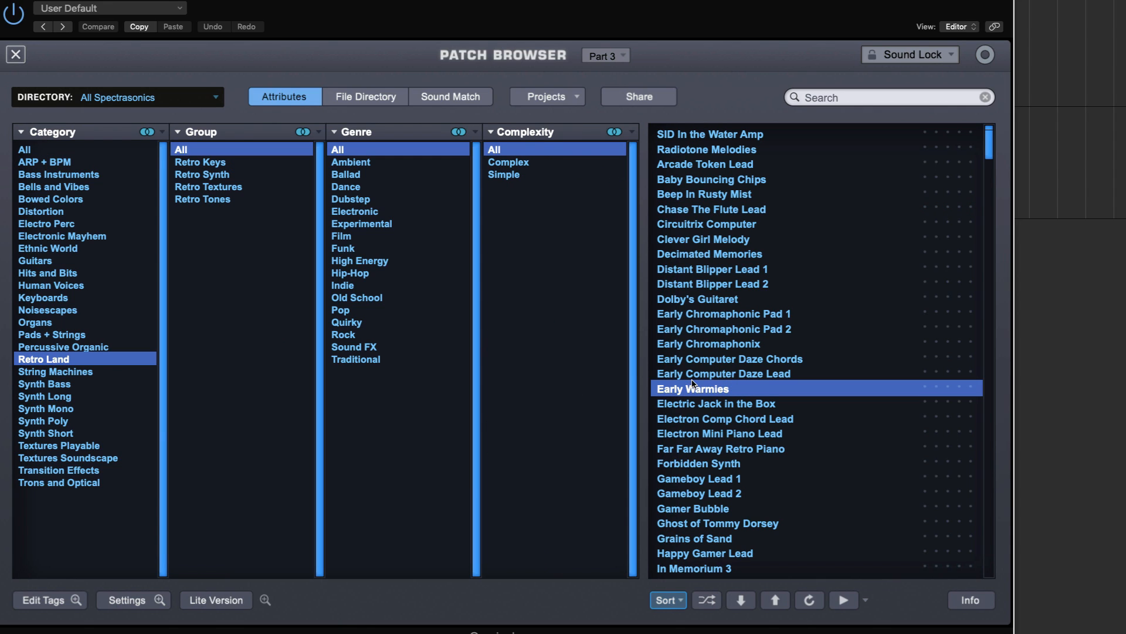
- Audition the Early Warmies part on its own in the multi's mixer, and release its solo
{"action": "left_click", "coordinate": [15, 55]}
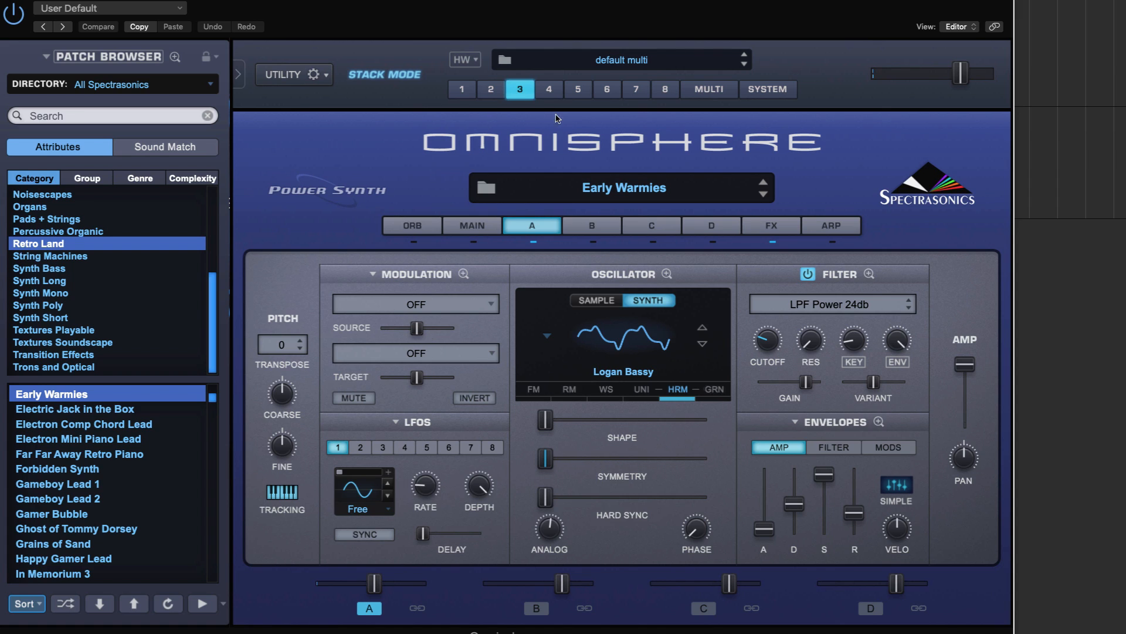
{"action": "left_click", "coordinate": [733, 91]}
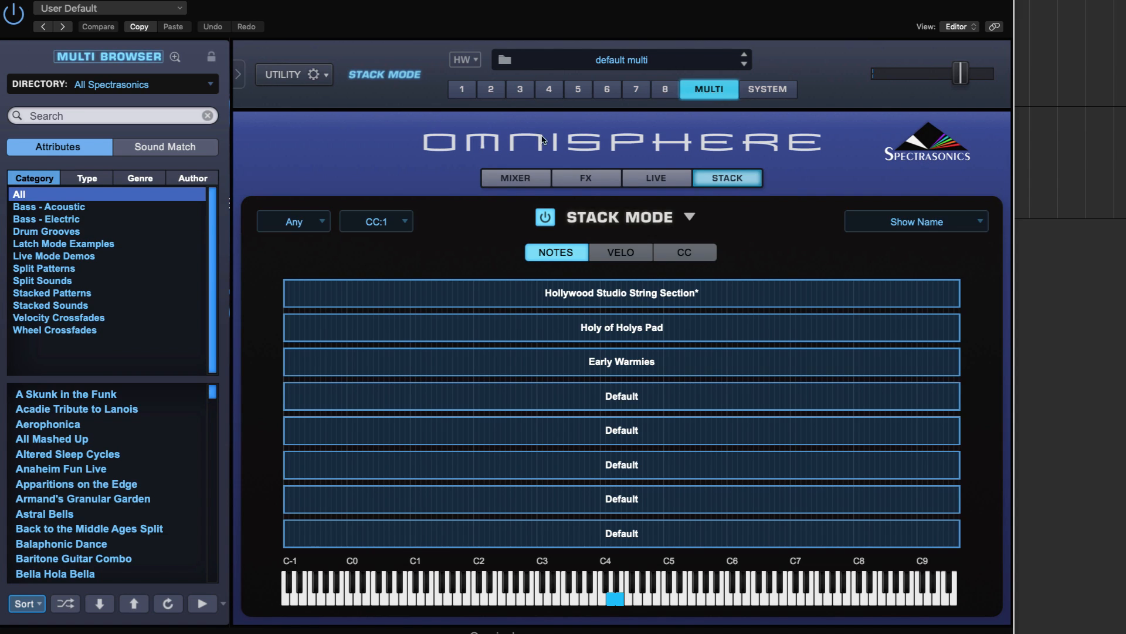
{"action": "left_click", "coordinate": [517, 179]}
{"action": "left_click", "coordinate": [360, 326]}
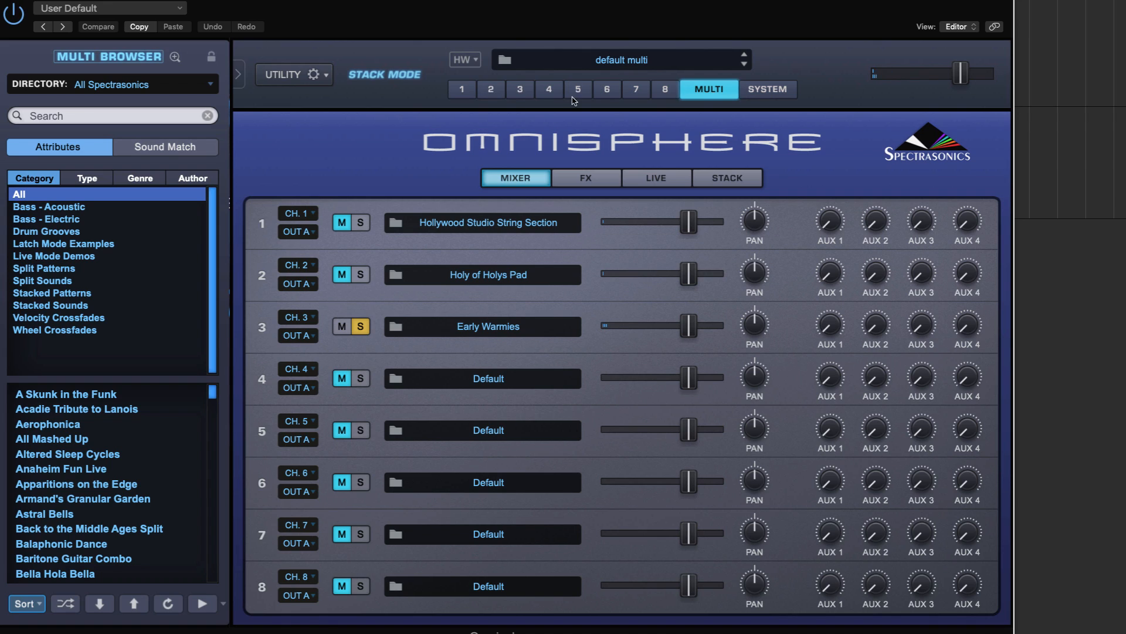
{"action": "left_click", "coordinate": [362, 327]}
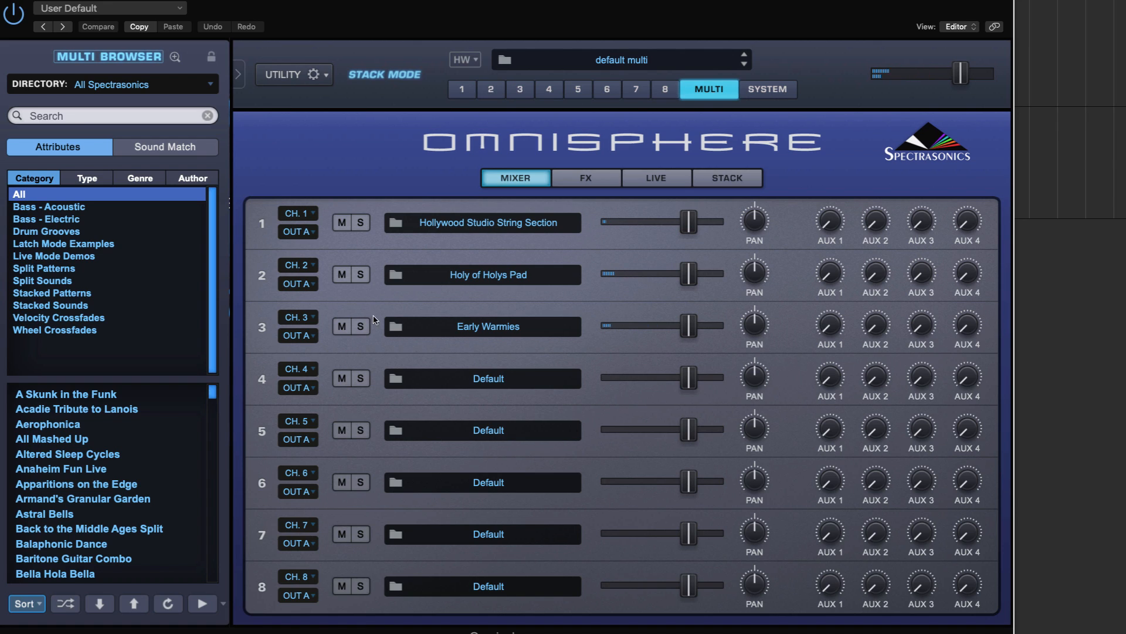
- Load the Contemplation Stick Pad patch from the Guitars category into part 4, audition it soloed and release the solo
{"action": "left_click", "coordinate": [455, 379]}
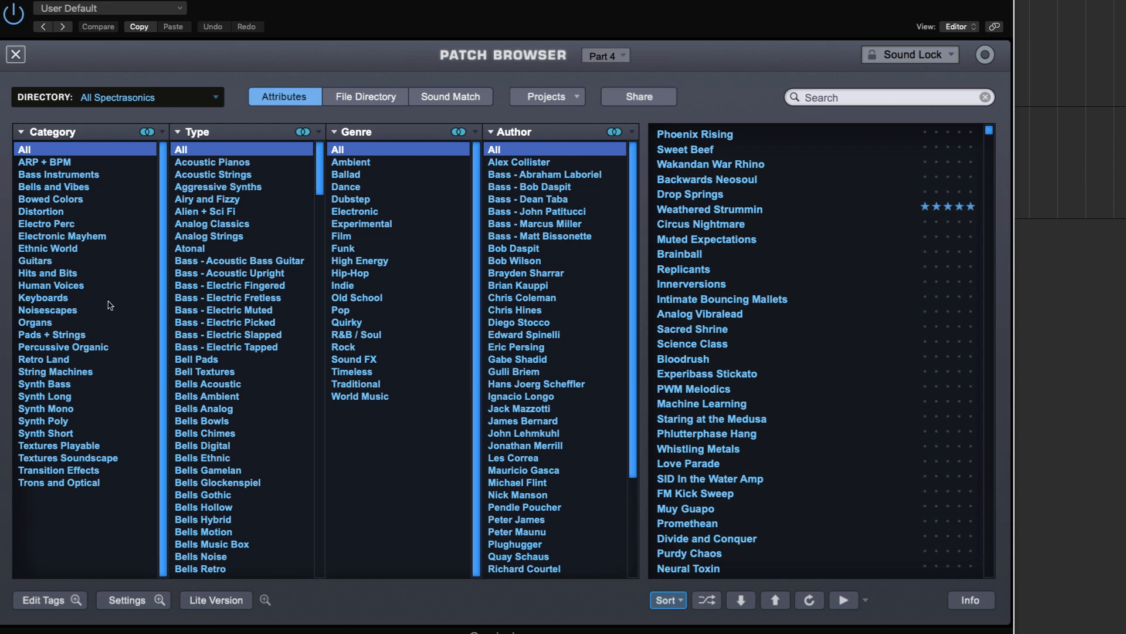
{"action": "left_click", "coordinate": [59, 262]}
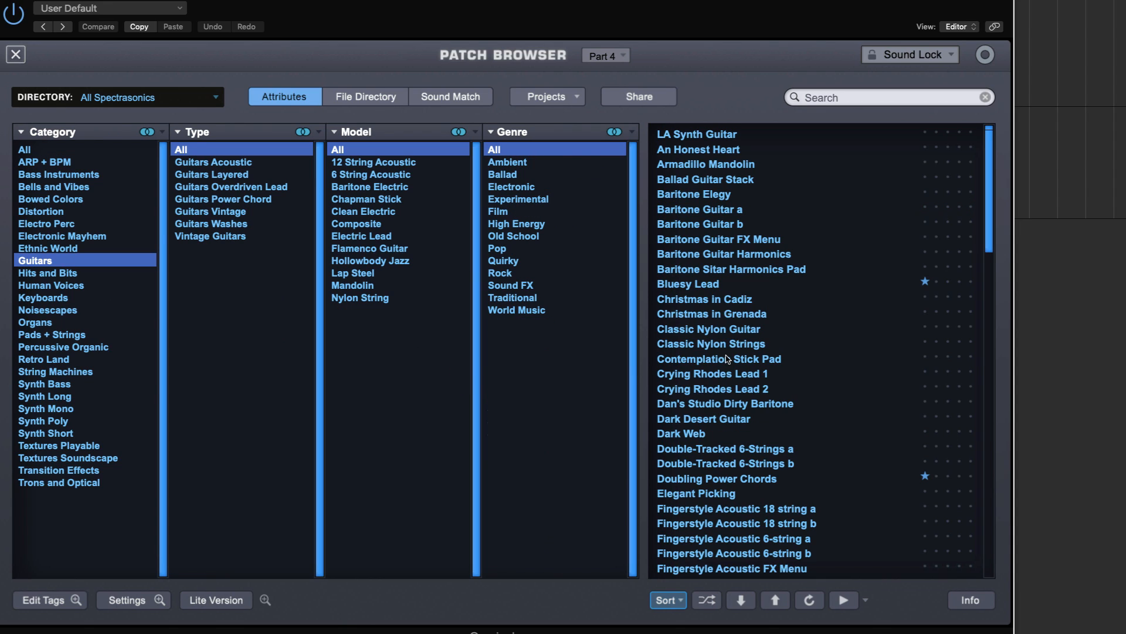
{"action": "left_click", "coordinate": [735, 359]}
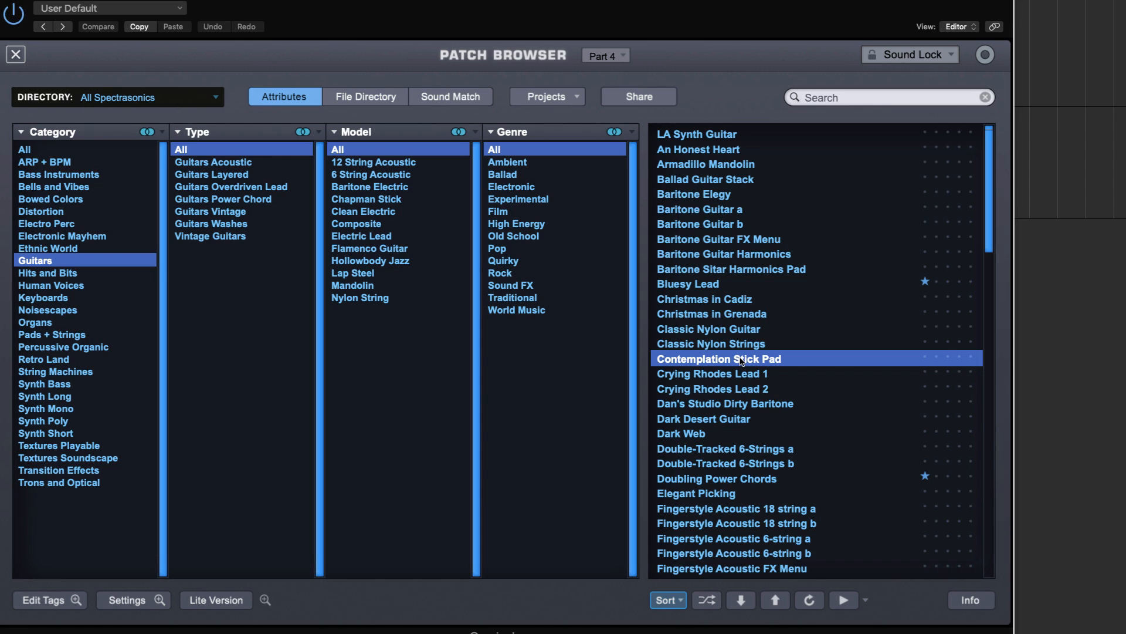
{"action": "left_click", "coordinate": [17, 54]}
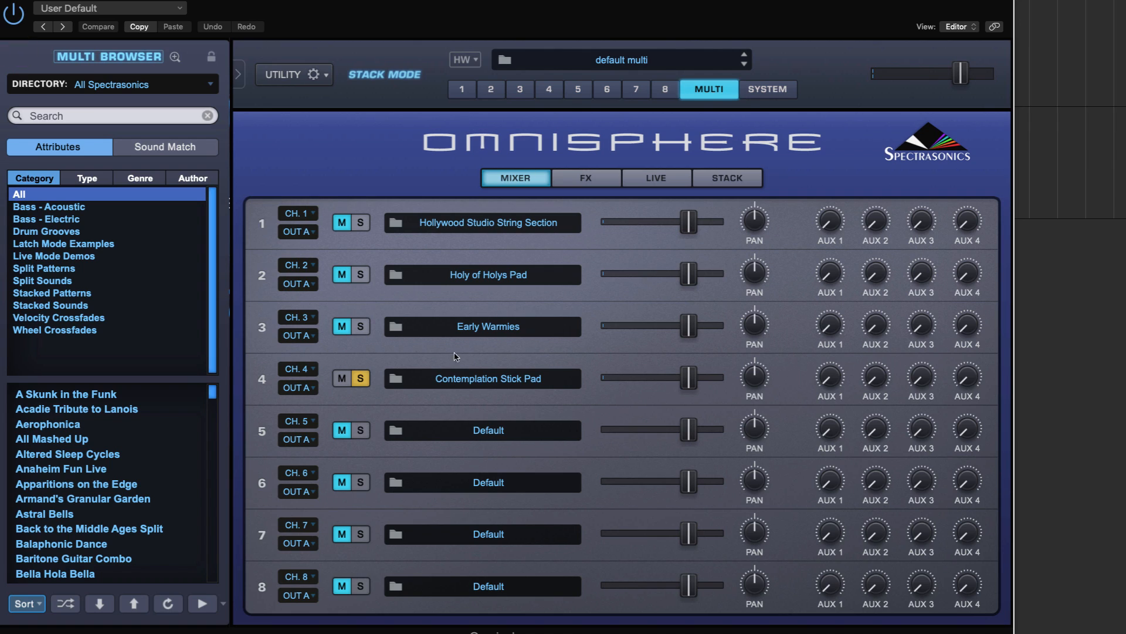
{"action": "left_click", "coordinate": [361, 379]}
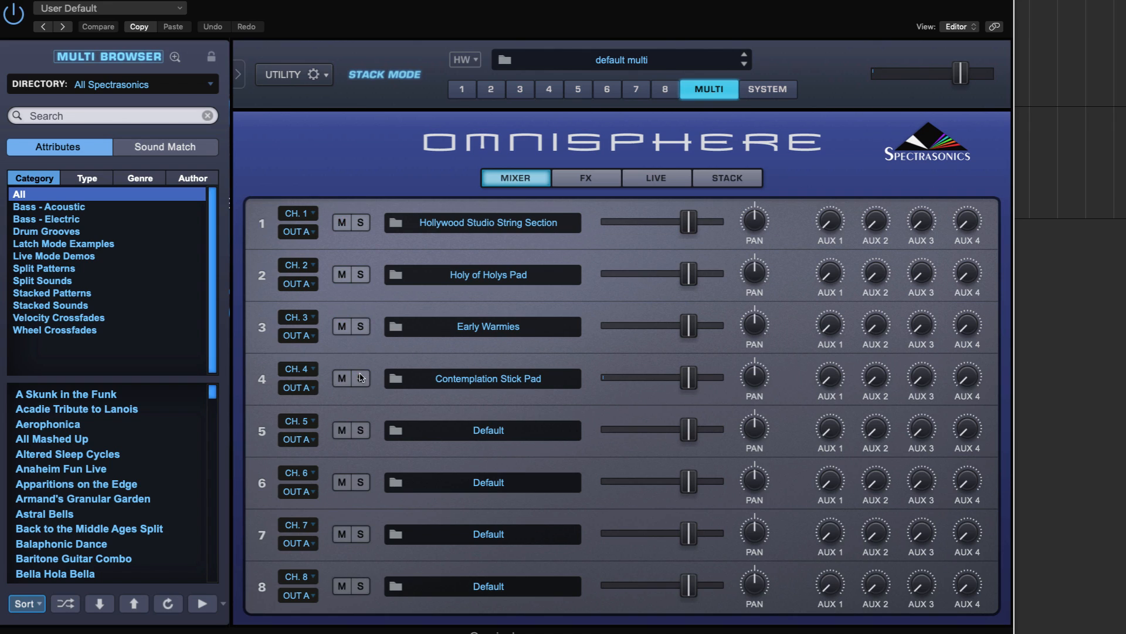
- Balance the levels of parts 1 to 4 below their defaults, keeping Holy of Holys Pad the loudest
{"action": "left_click_drag", "start_coordinate": [688, 223], "coordinate": [655, 223]}
{"action": "left_click_drag", "start_coordinate": [688, 274], "coordinate": [676, 274]}
{"action": "left_click_drag", "start_coordinate": [688, 327], "coordinate": [661, 334]}
{"action": "left_click_drag", "start_coordinate": [688, 378], "coordinate": [667, 378]}
{"action": "left_click_drag", "start_coordinate": [676, 274], "coordinate": [659, 274]}
{"action": "left_click_drag", "start_coordinate": [655, 223], "coordinate": [657, 223]}
{"action": "left_click_drag", "start_coordinate": [659, 274], "coordinate": [677, 274]}
{"action": "left_click_drag", "start_coordinate": [657, 223], "coordinate": [640, 223]}
{"action": "left_click_drag", "start_coordinate": [677, 274], "coordinate": [682, 271]}
{"action": "left_click_drag", "start_coordinate": [643, 226], "coordinate": [652, 227]}
{"action": "left_click_drag", "start_coordinate": [670, 384], "coordinate": [654, 380]}
{"action": "left_click_drag", "start_coordinate": [665, 327], "coordinate": [668, 327]}
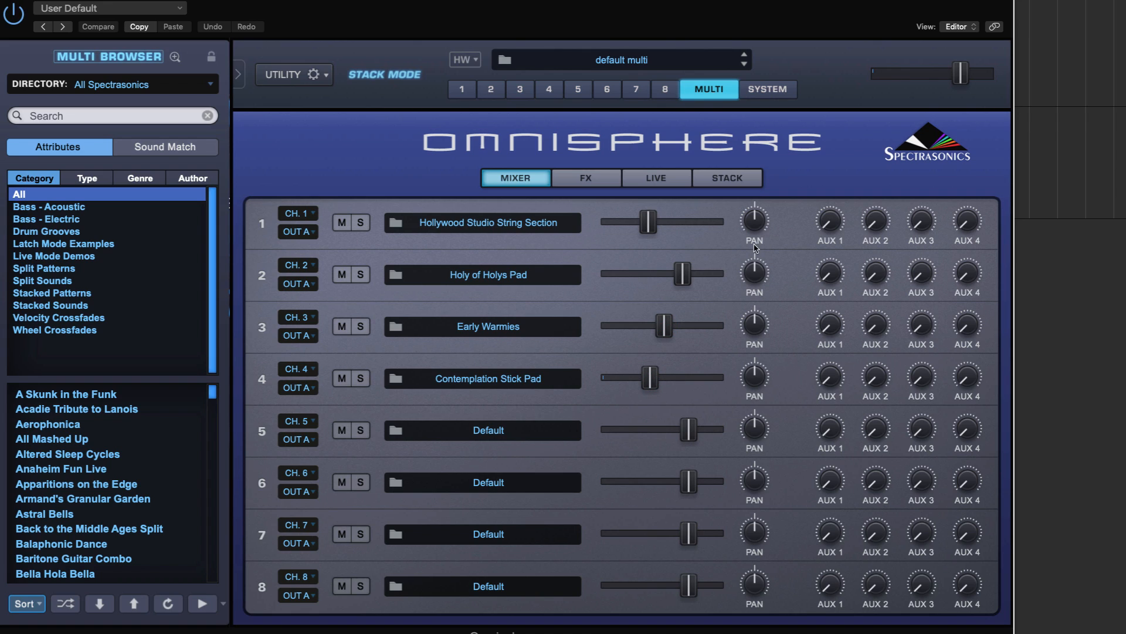
- Pan parts 2 and 4 slightly left and part 3 slightly right, keeping part 1 centred at 0.500
{"action": "left_click_drag", "start_coordinate": [757, 270], "coordinate": [760, 302]}
{"action": "left_click_drag", "start_coordinate": [753, 382], "coordinate": [753, 399]}
{"action": "left_click", "coordinate": [754, 222]}
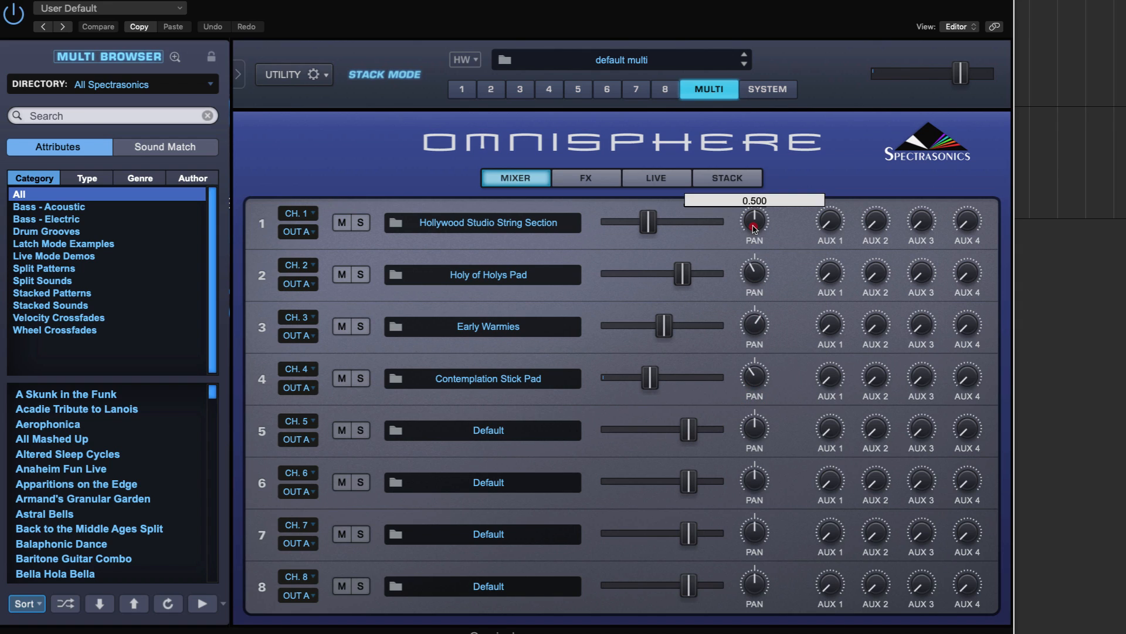
- Raise the Aux 1 and Aux 2 sends of the Contemplation Stick Pad part
{"action": "mouse_move", "coordinate": [839, 227]}
{"action": "left_mouse_down"}
{"action": "mouse_move", "coordinate": [831, 251]}
{"action": "mouse_move", "coordinate": [835, 234]}
{"action": "left_mouse_up"}
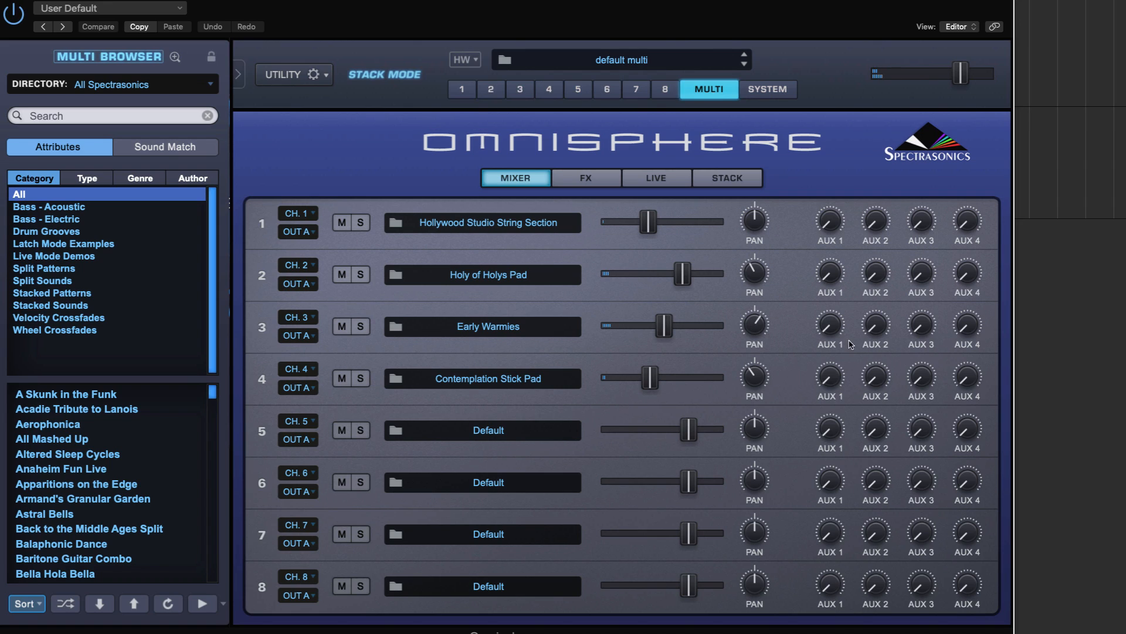
{"action": "left_click_drag", "start_coordinate": [840, 383], "coordinate": [836, 317]}
{"action": "left_click_drag", "start_coordinate": [874, 377], "coordinate": [874, 323]}
{"action": "left_click_drag", "start_coordinate": [838, 378], "coordinate": [831, 368]}
- Rebalance the part levels, raising parts 1, 3 and 4 and lowering Holy of Holys Pad slightly
{"action": "left_click_drag", "start_coordinate": [650, 220], "coordinate": [663, 224]}
{"action": "left_click_drag", "start_coordinate": [683, 271], "coordinate": [675, 271]}
{"action": "left_click_drag", "start_coordinate": [664, 329], "coordinate": [661, 370]}
- Compare the individual patch pages of parts 1 to 3 with the multi's mixer
{"action": "left_click", "coordinate": [472, 89]}
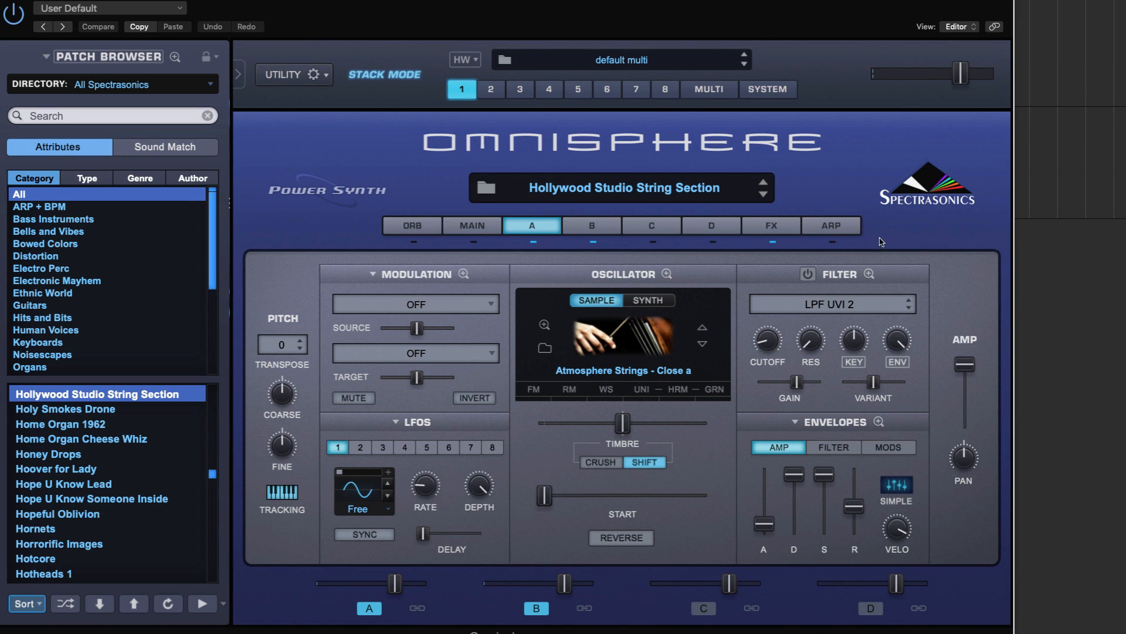
{"action": "left_click", "coordinate": [716, 98]}
{"action": "left_click_drag", "start_coordinate": [662, 227], "coordinate": [663, 225]}
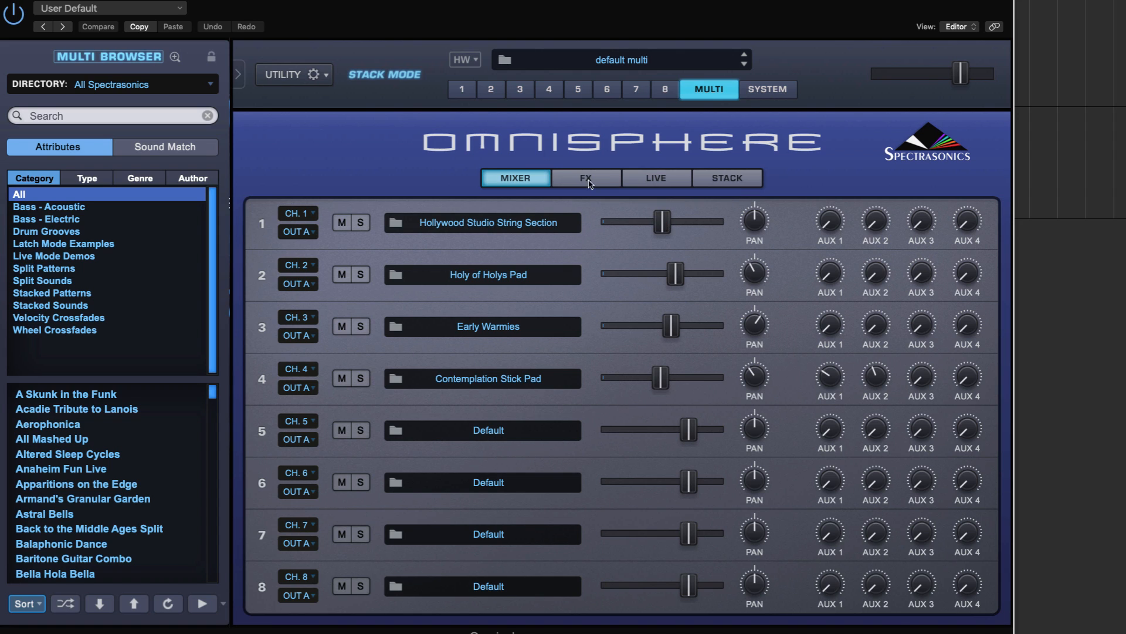
{"action": "left_click", "coordinate": [464, 91]}
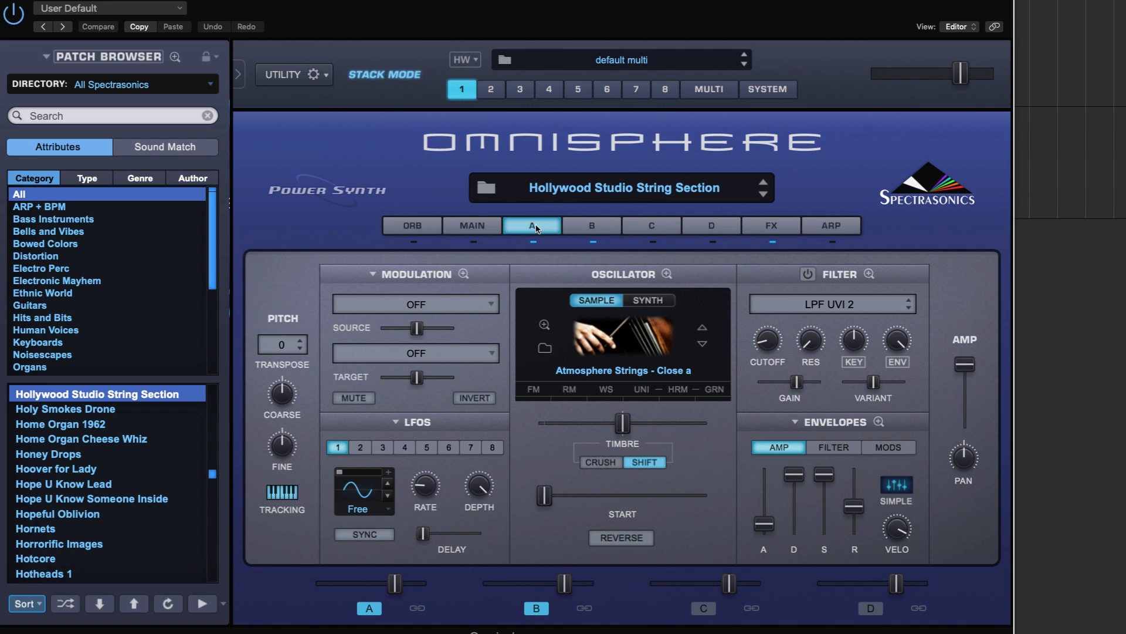
{"action": "left_click", "coordinate": [490, 90]}
{"action": "left_click", "coordinate": [518, 90]}
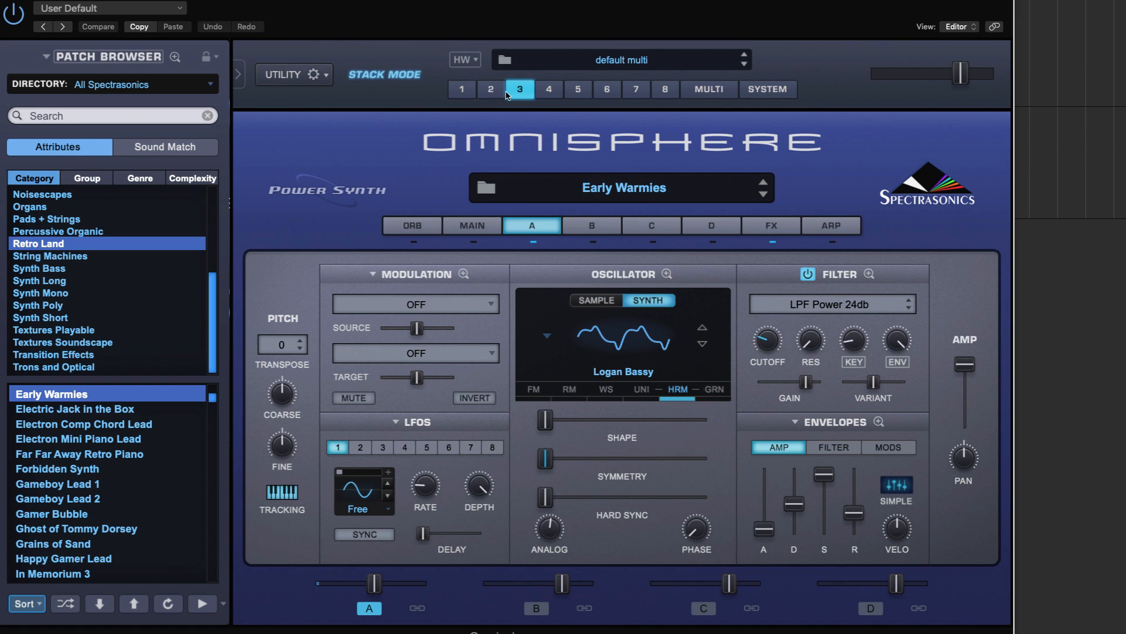
{"action": "left_click", "coordinate": [706, 90]}
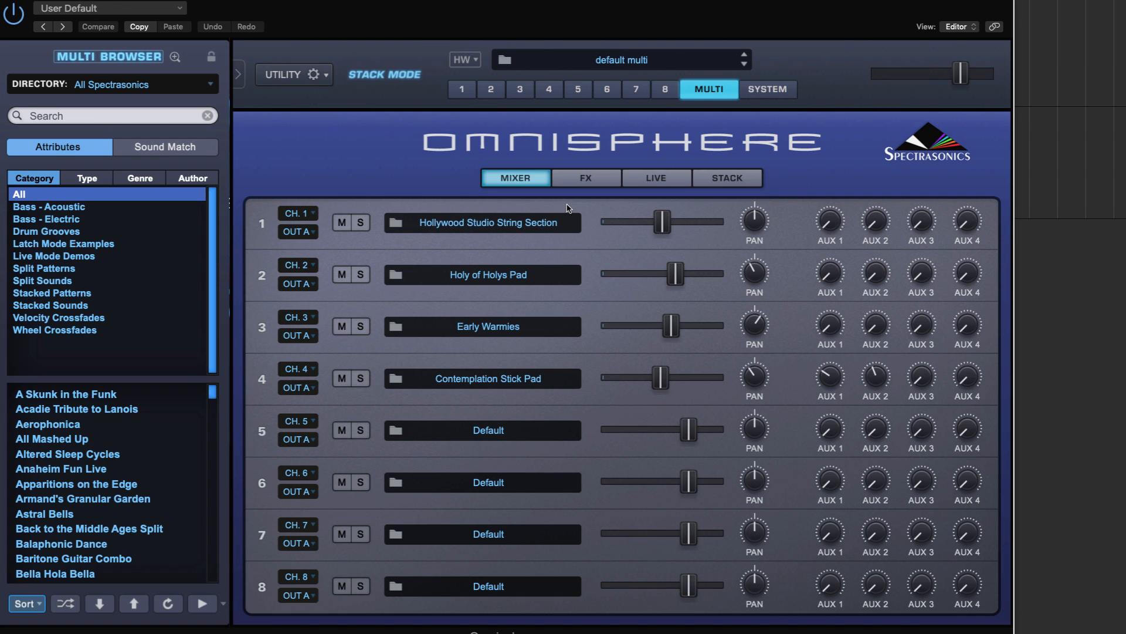
{"action": "left_click", "coordinate": [480, 92]}
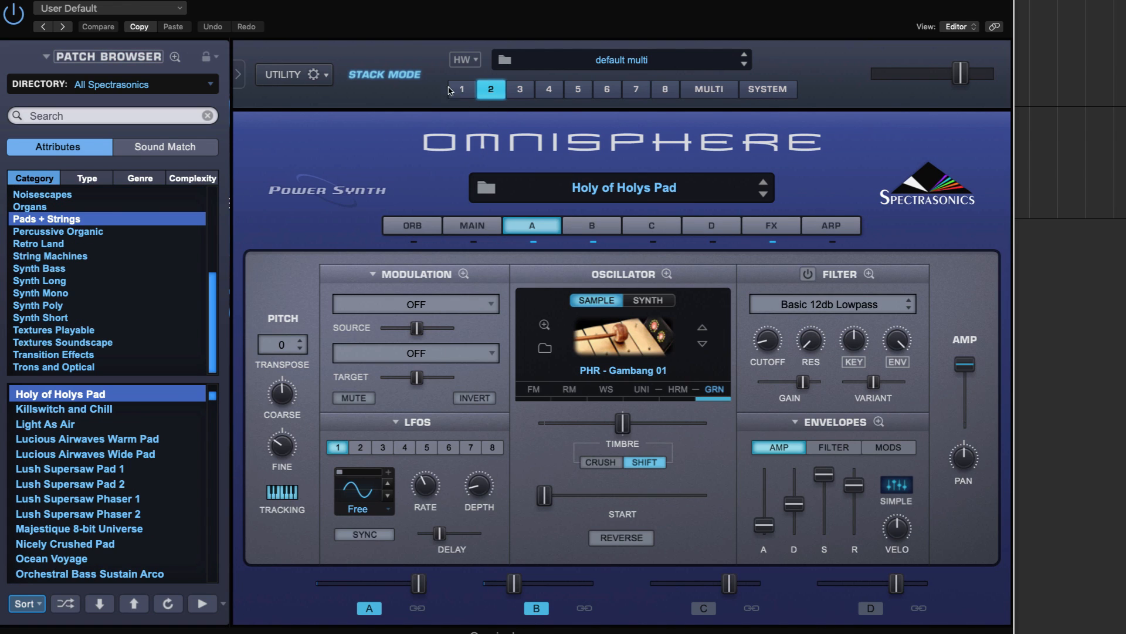
{"action": "left_click", "coordinate": [469, 89]}
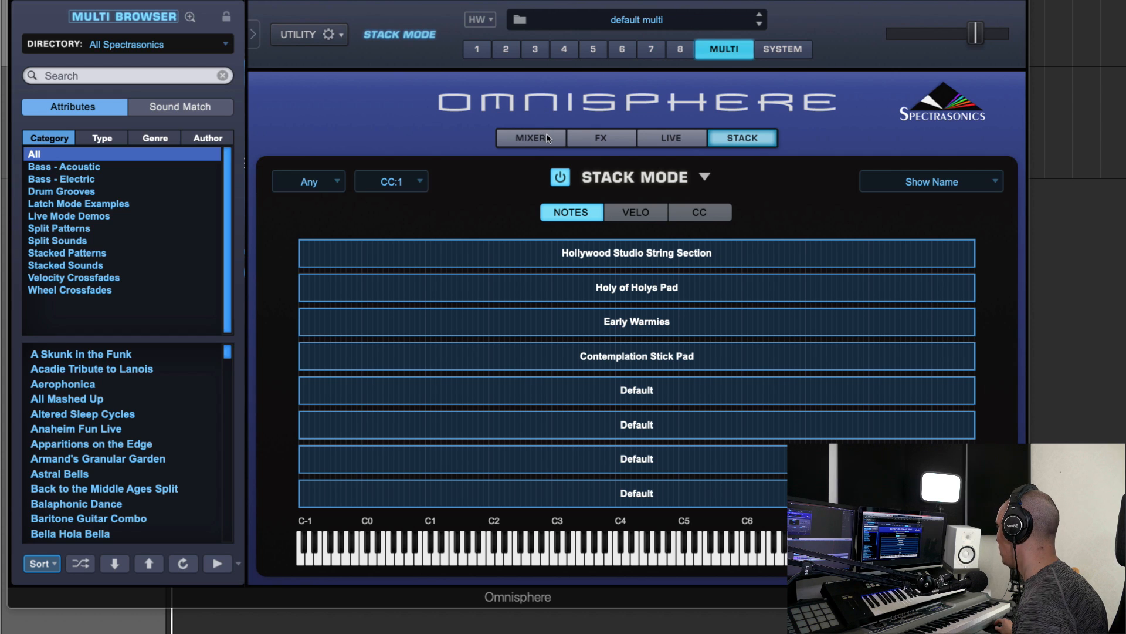
- Solo the Hollywood Studio String Section part in the mixer and show the Stack Mode note ranges
{"action": "left_click", "coordinate": [548, 142]}
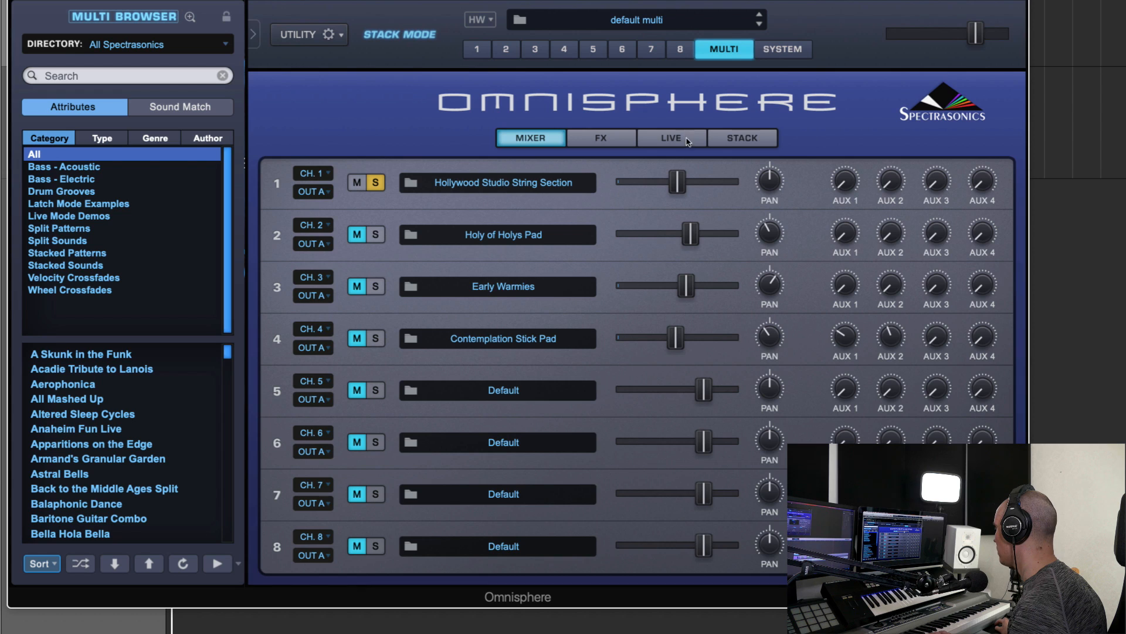
{"action": "left_click", "coordinate": [734, 140]}
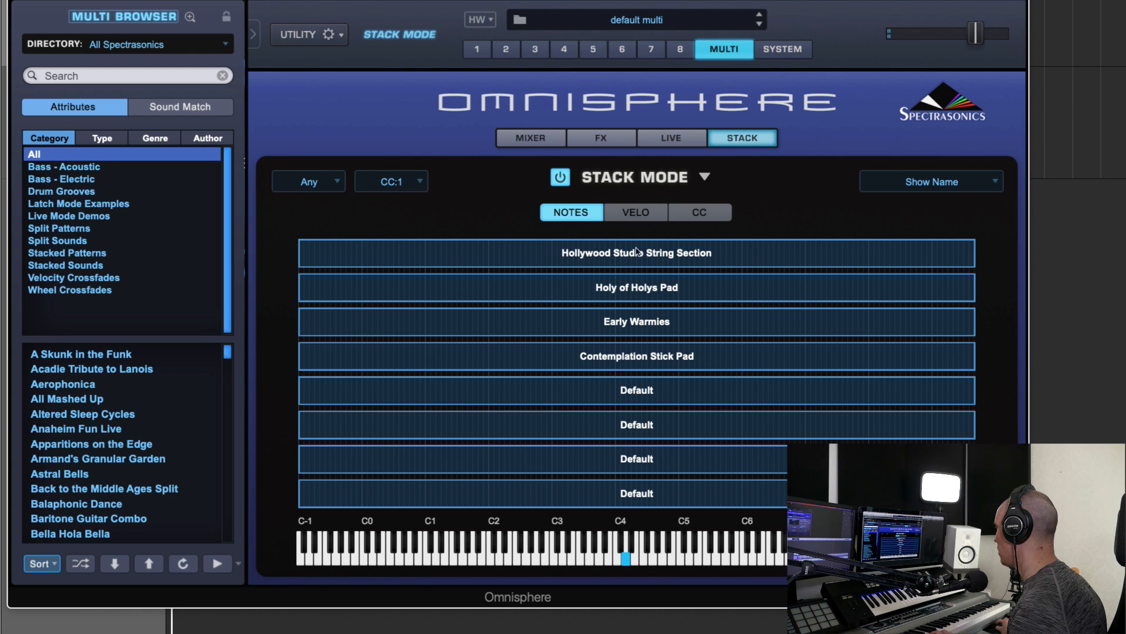
{"action": "left_click", "coordinate": [524, 140]}
{"action": "left_click", "coordinate": [738, 141]}
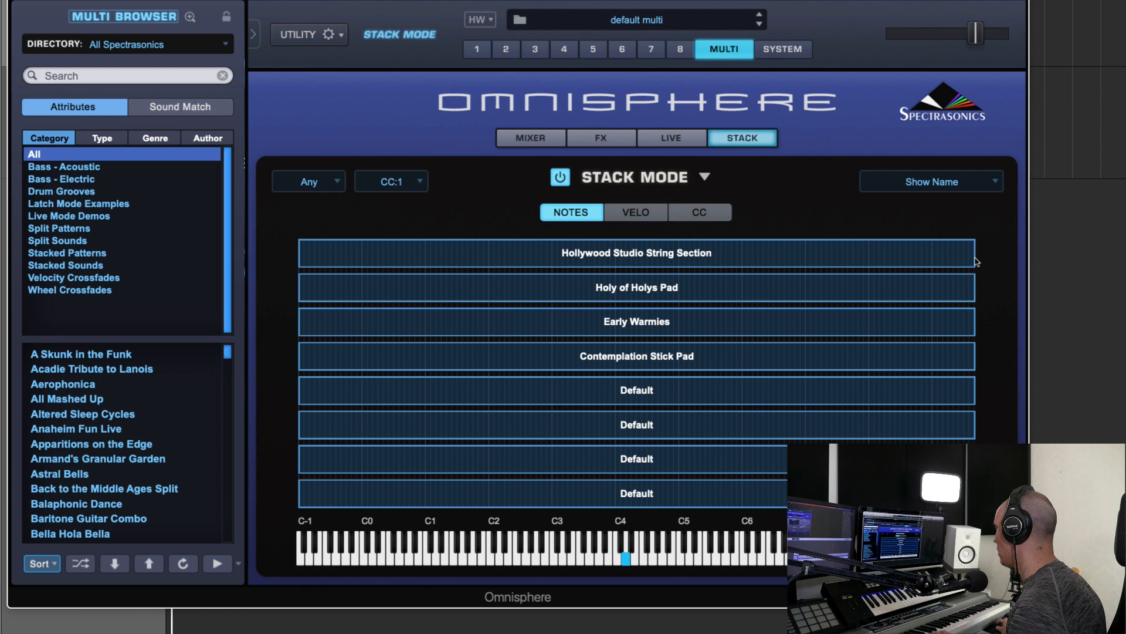
- Narrow the note range of Hollywood Studio String Section and fade both ends, leaving full level from about C3 to C5
{"action": "left_click_drag", "start_coordinate": [966, 259], "coordinate": [733, 254]}
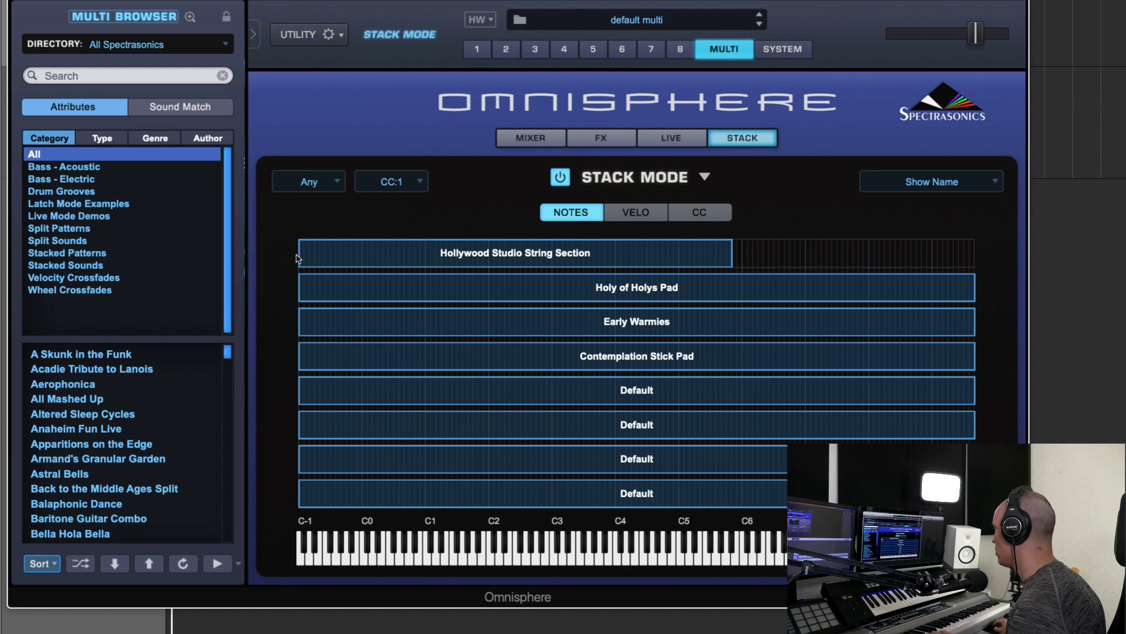
{"action": "left_click_drag", "start_coordinate": [303, 256], "coordinate": [597, 263]}
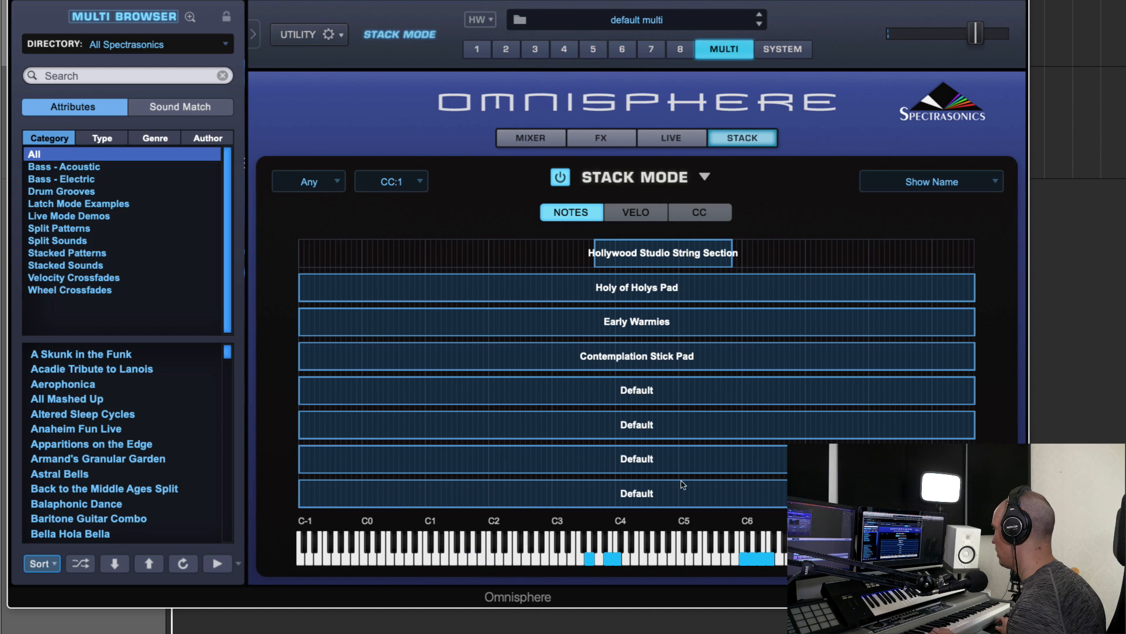
{"action": "mouse_move", "coordinate": [596, 262]}
{"action": "left_mouse_down"}
{"action": "mouse_move", "coordinate": [405, 246]}
{"action": "mouse_move", "coordinate": [636, 254]}
{"action": "left_mouse_up"}
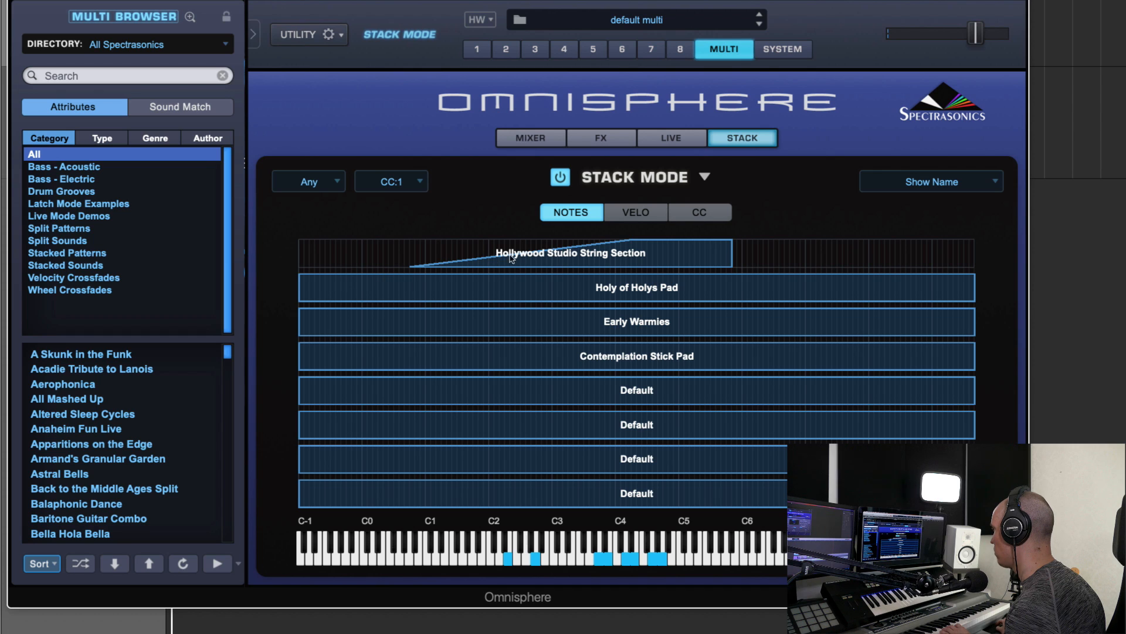
{"action": "left_click_drag", "start_coordinate": [726, 254], "coordinate": [566, 240]}
{"action": "left_click_drag", "start_coordinate": [651, 264], "coordinate": [755, 263]}
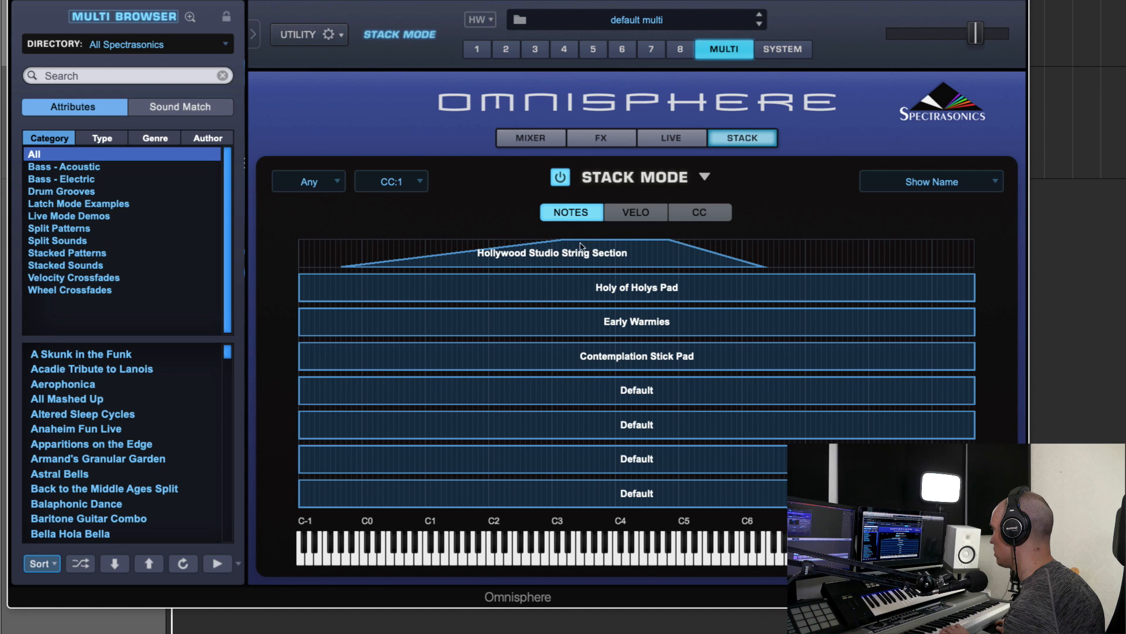
{"action": "left_click_drag", "start_coordinate": [755, 267], "coordinate": [781, 268]}
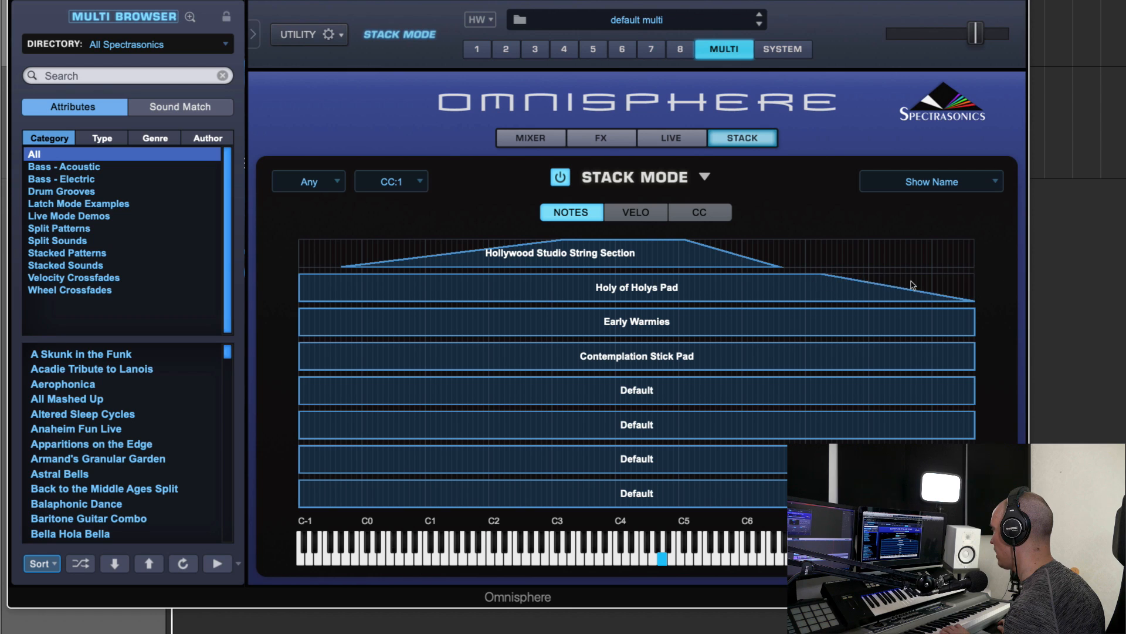
- Shape Holy of Holys Pad's note range to fade in from about C3 and fade out towards the highest notes
{"action": "left_click_drag", "start_coordinate": [298, 286], "coordinate": [539, 289]}
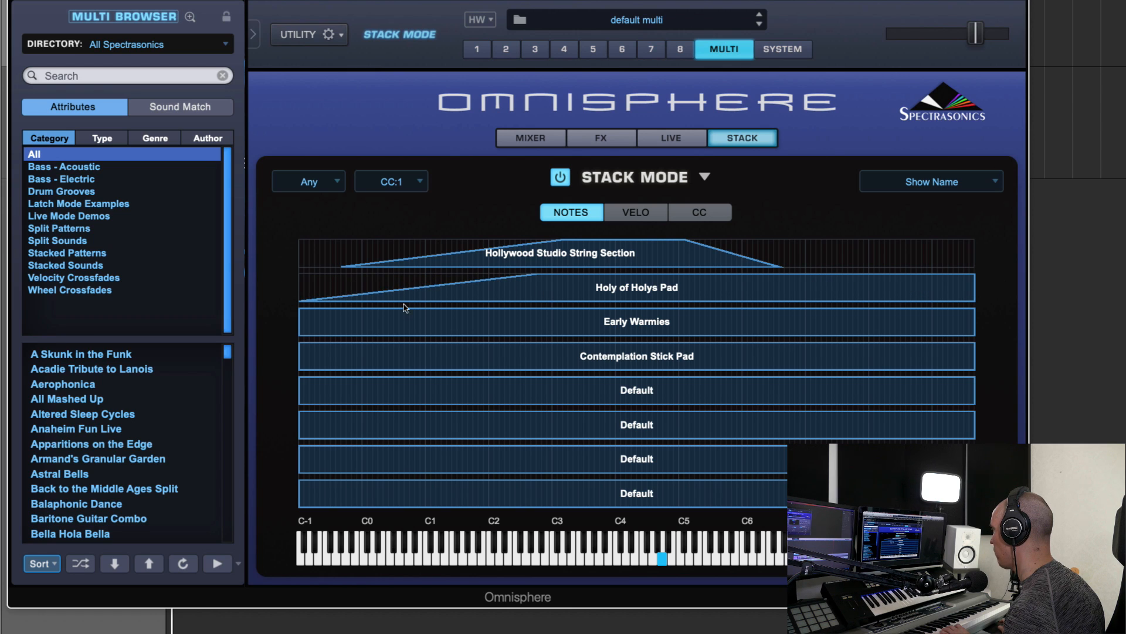
{"action": "left_click_drag", "start_coordinate": [299, 304], "coordinate": [676, 325]}
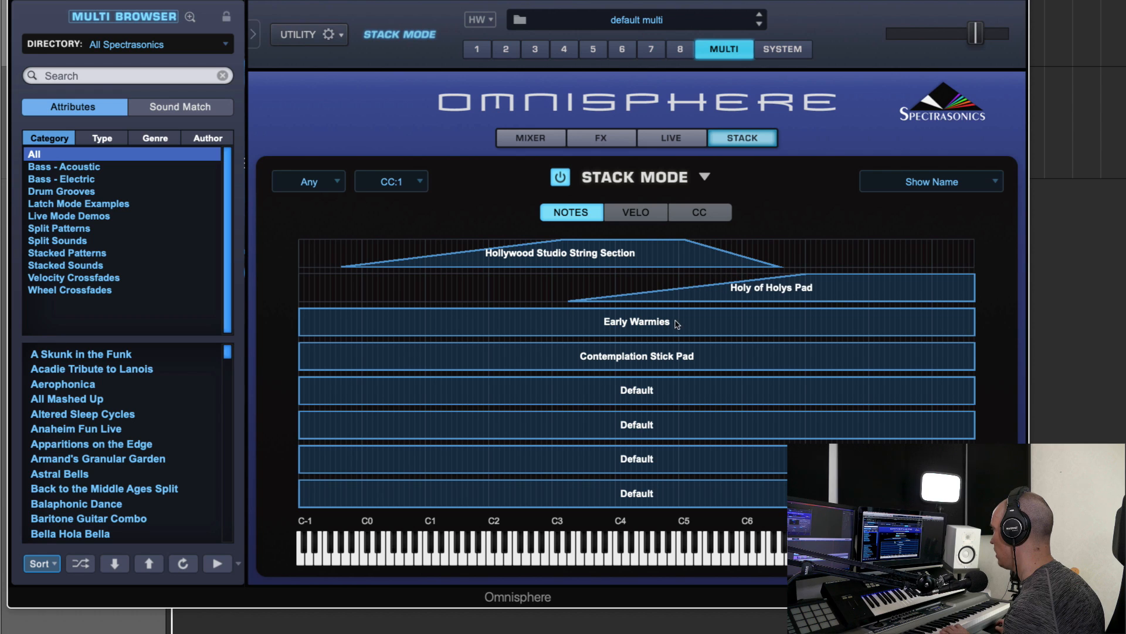
{"action": "left_click_drag", "start_coordinate": [971, 284], "coordinate": [848, 274]}
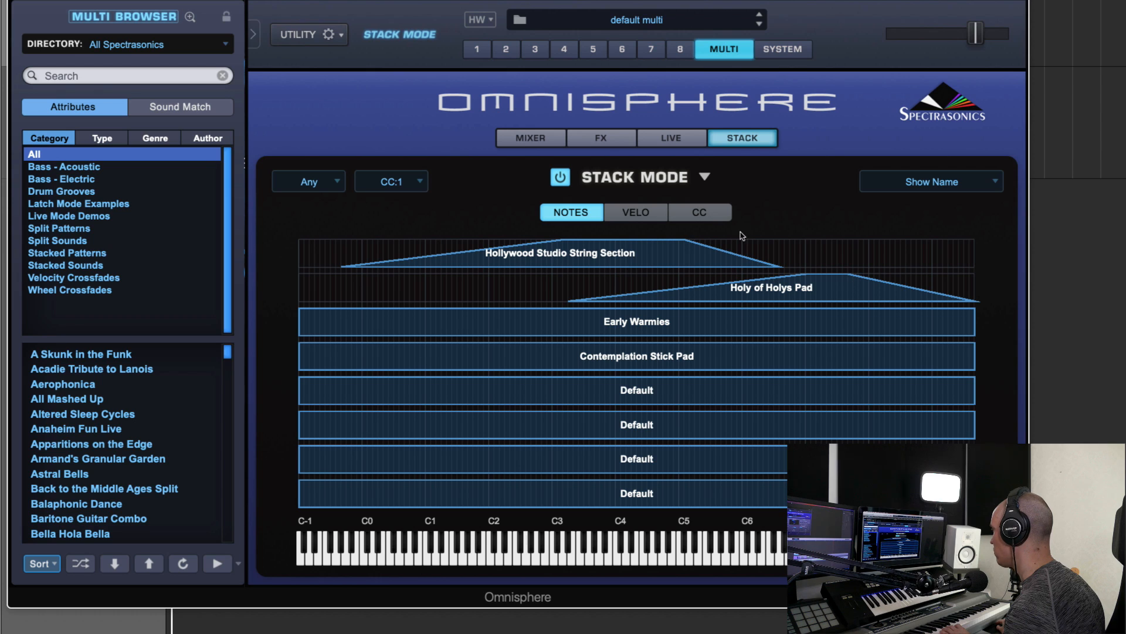
- Solo Contemplation Stick Pad instead of part 1 and make it fade in over velocities from about 55 to 89
{"action": "left_click", "coordinate": [628, 216]}
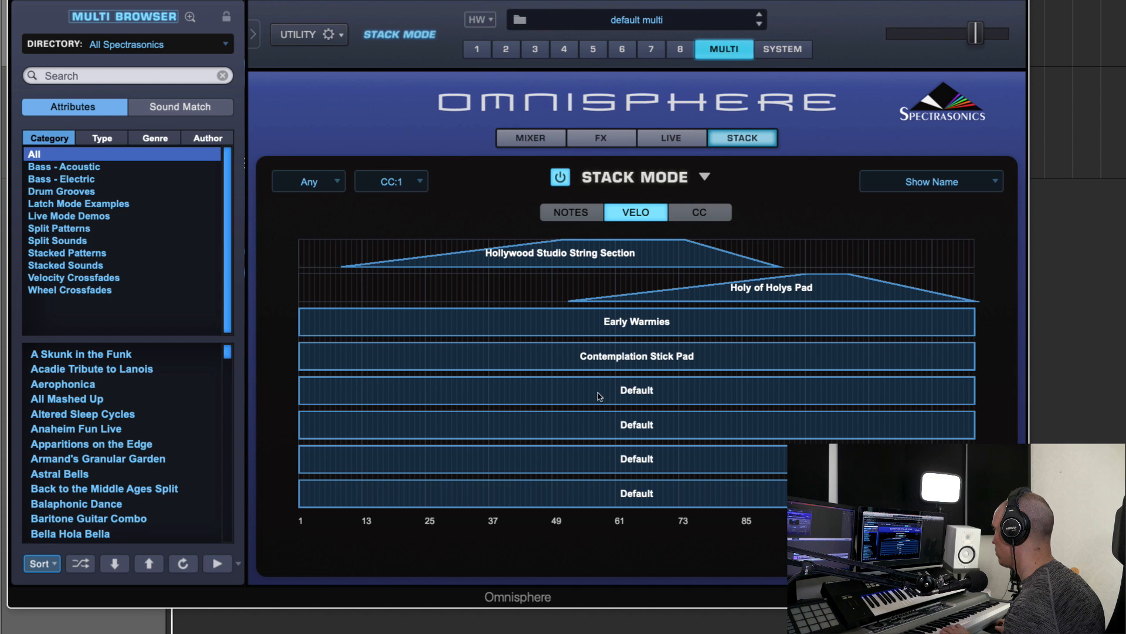
{"action": "left_click", "coordinate": [519, 140]}
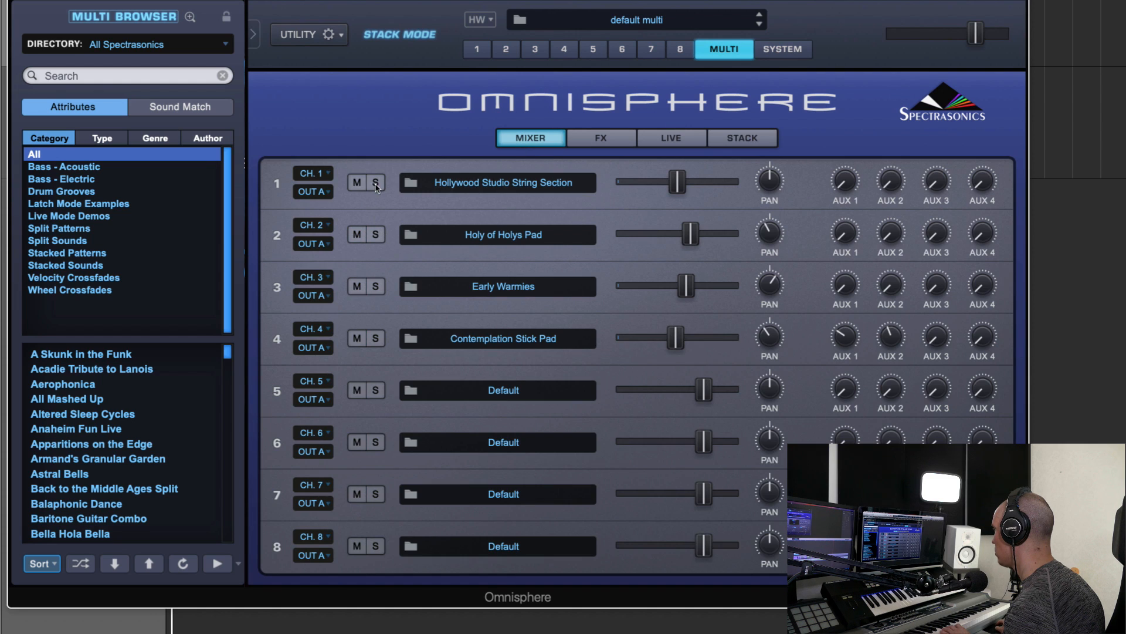
{"action": "left_click", "coordinate": [376, 338]}
{"action": "left_click", "coordinate": [742, 138]}
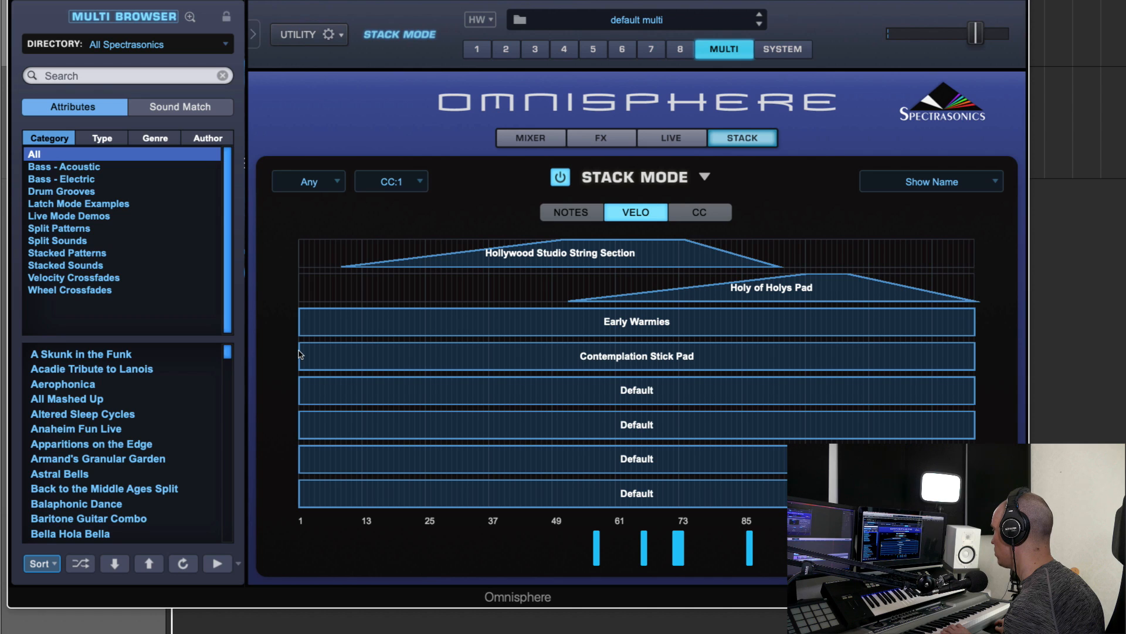
{"action": "left_click_drag", "start_coordinate": [302, 370], "coordinate": [775, 360]}
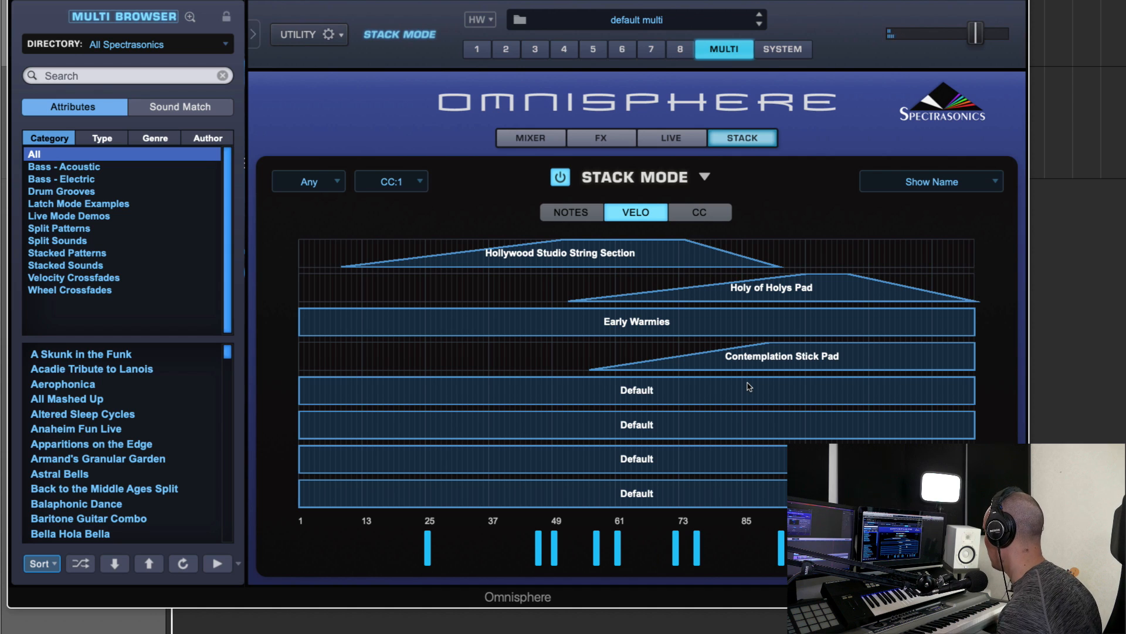
{"action": "left_click", "coordinate": [530, 138]}
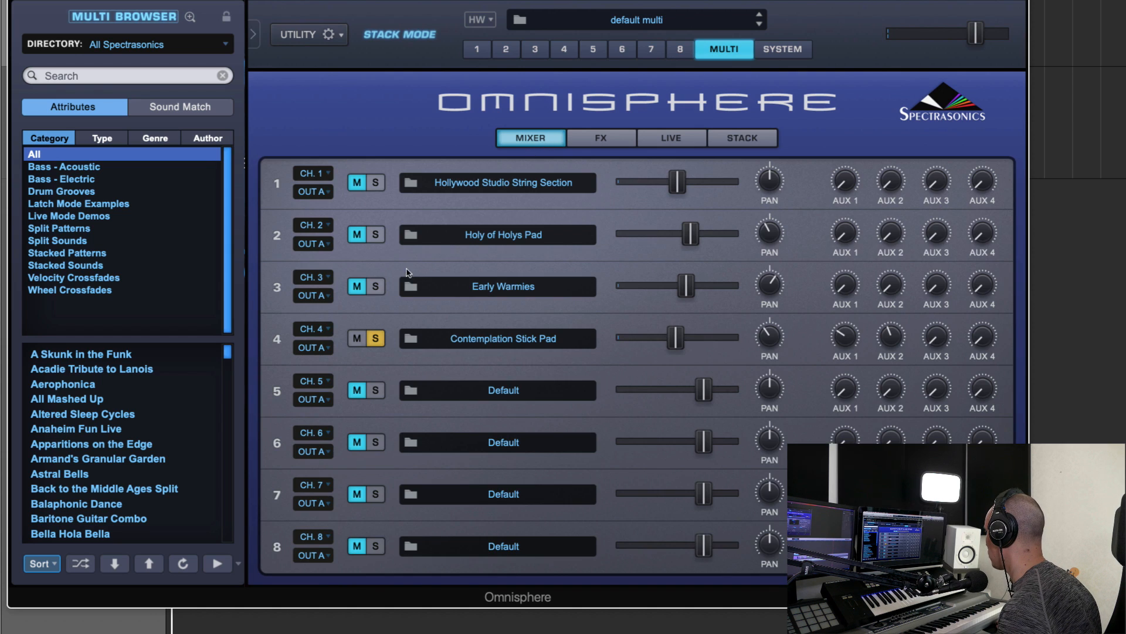
- Unsolo Contemplation Stick Pad in the mixer and show the CC ranges in Stack Mode
{"action": "left_click", "coordinate": [375, 338]}
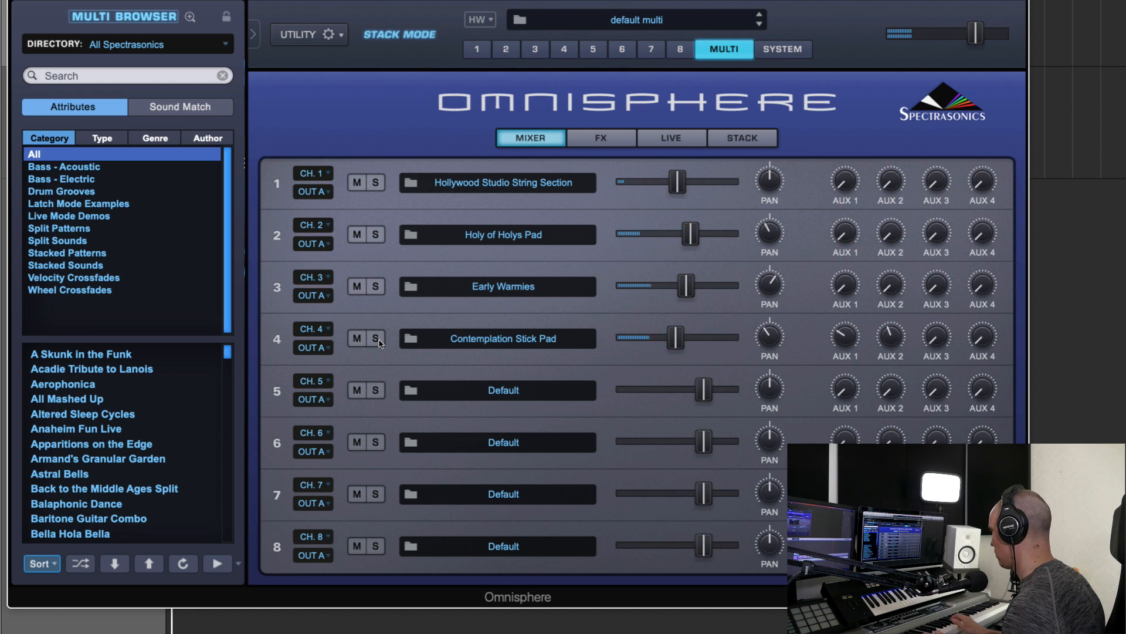
{"action": "left_click", "coordinate": [742, 138]}
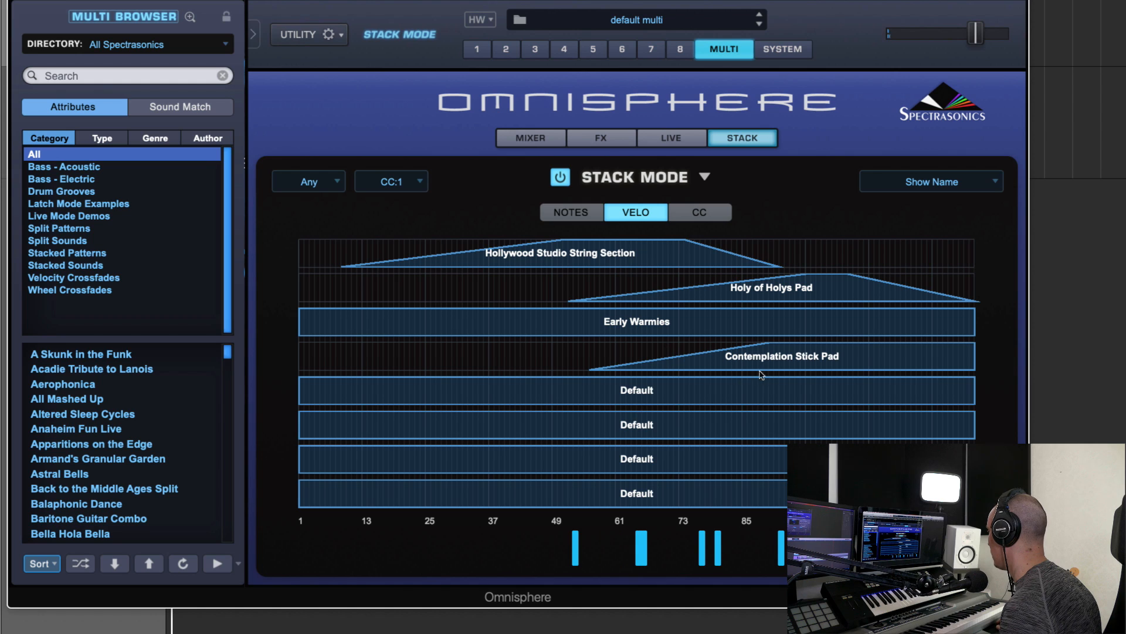
{"action": "left_click", "coordinate": [694, 210]}
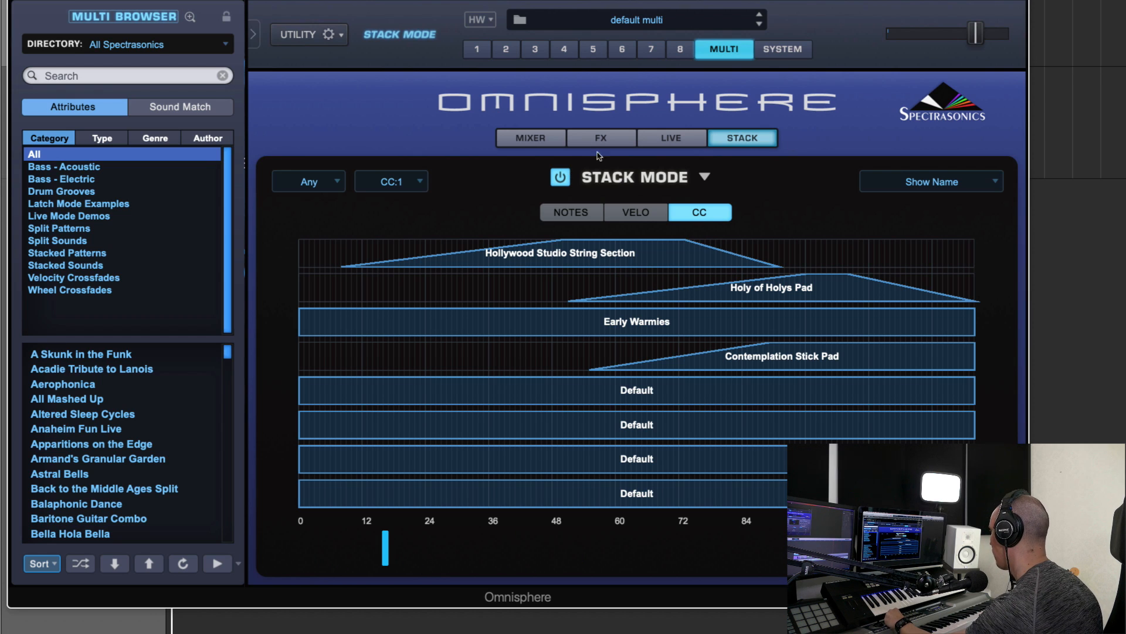
{"action": "left_click", "coordinate": [556, 138]}
{"action": "left_click", "coordinate": [375, 183]}
{"action": "left_click", "coordinate": [376, 183]}
{"action": "left_click", "coordinate": [375, 234]}
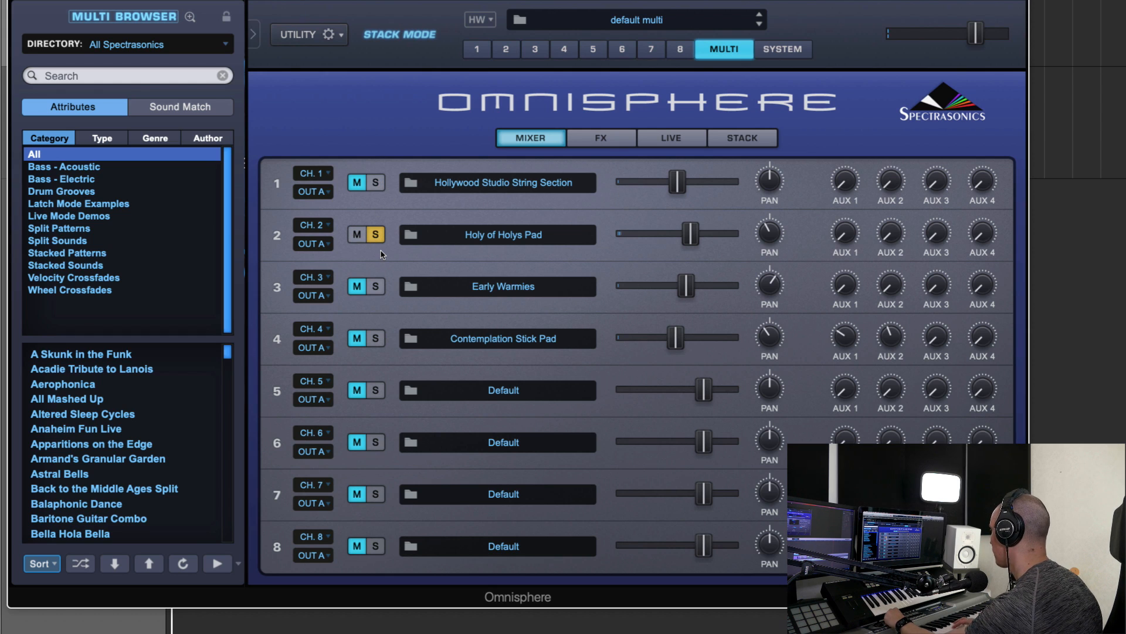
{"action": "left_click", "coordinate": [721, 140]}
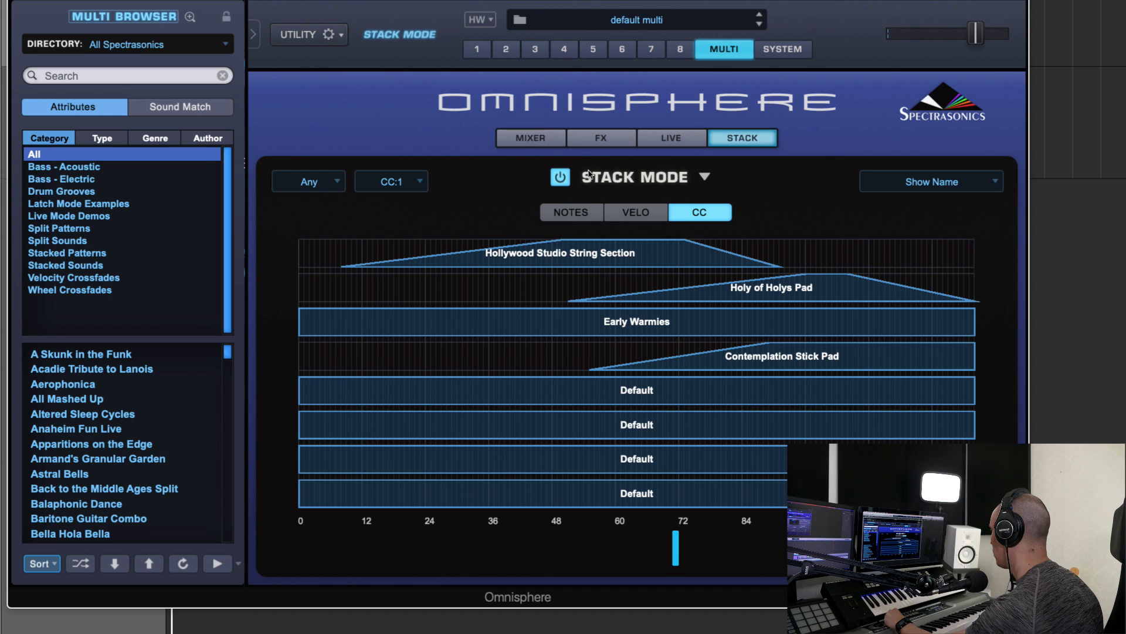
- Solo Hollywood Studio String Section in the mixer and return to the Stack Mode CC ranges
{"action": "left_click", "coordinate": [543, 142]}
{"action": "left_click", "coordinate": [375, 182]}
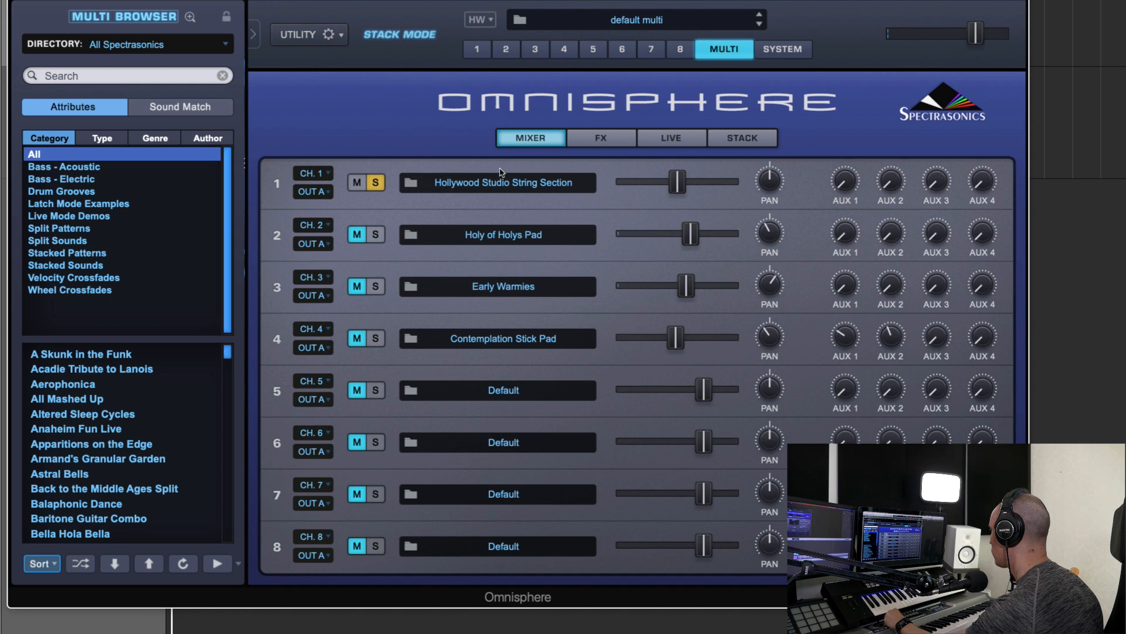
{"action": "left_click", "coordinate": [720, 141]}
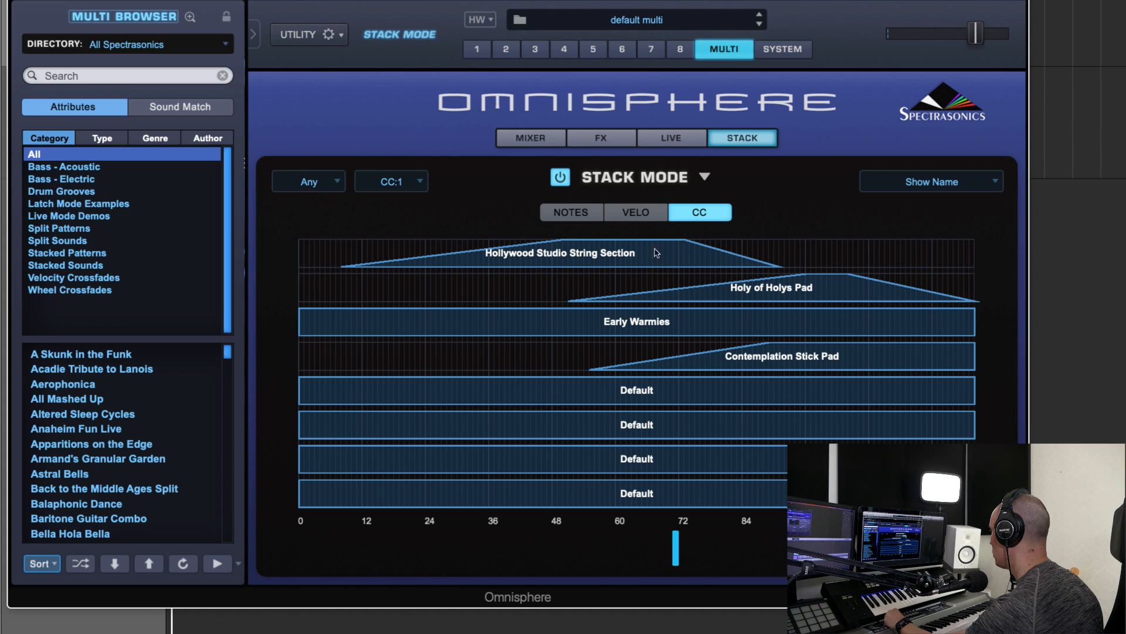
{"action": "left_click", "coordinate": [660, 217]}
{"action": "left_click", "coordinate": [692, 217]}
- Remove both fades from Hollywood Studio String Section's CC range and extend its upper end to the maximum
{"action": "left_click_drag", "start_coordinate": [680, 245], "coordinate": [778, 245]}
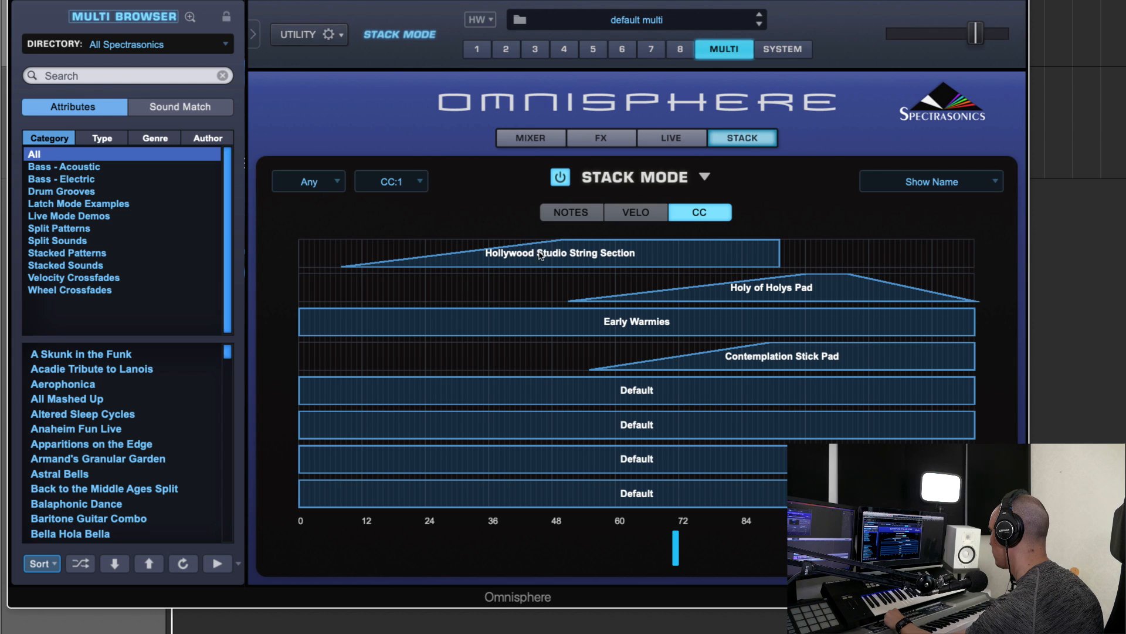
{"action": "left_click_drag", "start_coordinate": [554, 246], "coordinate": [261, 248]}
{"action": "left_click_drag", "start_coordinate": [780, 267], "coordinate": [1018, 261]}
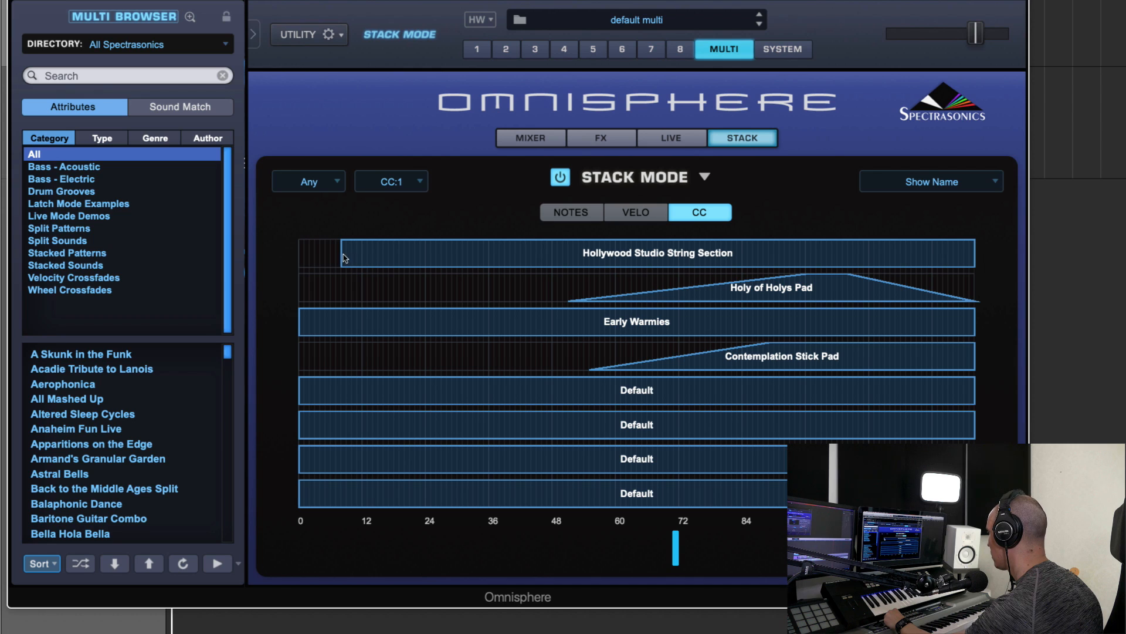
- Make Hollywood Studio String Section fade in over CC 1 values from about 20 to 72
{"action": "left_click_drag", "start_coordinate": [343, 263], "coordinate": [742, 256]}
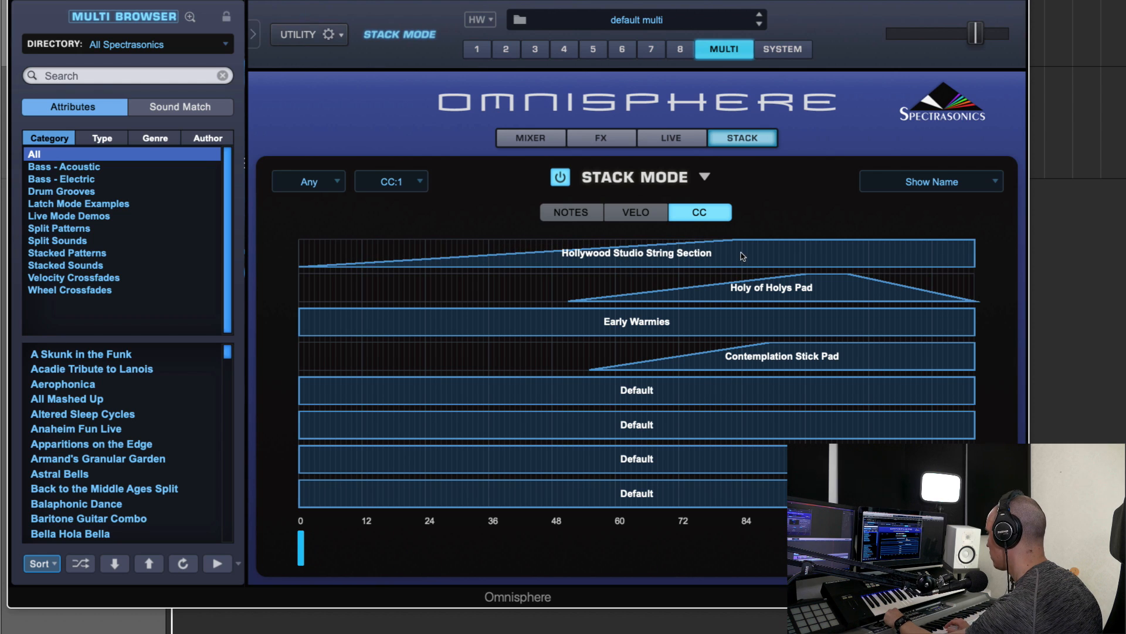
{"action": "left_click_drag", "start_coordinate": [302, 265], "coordinate": [432, 268]}
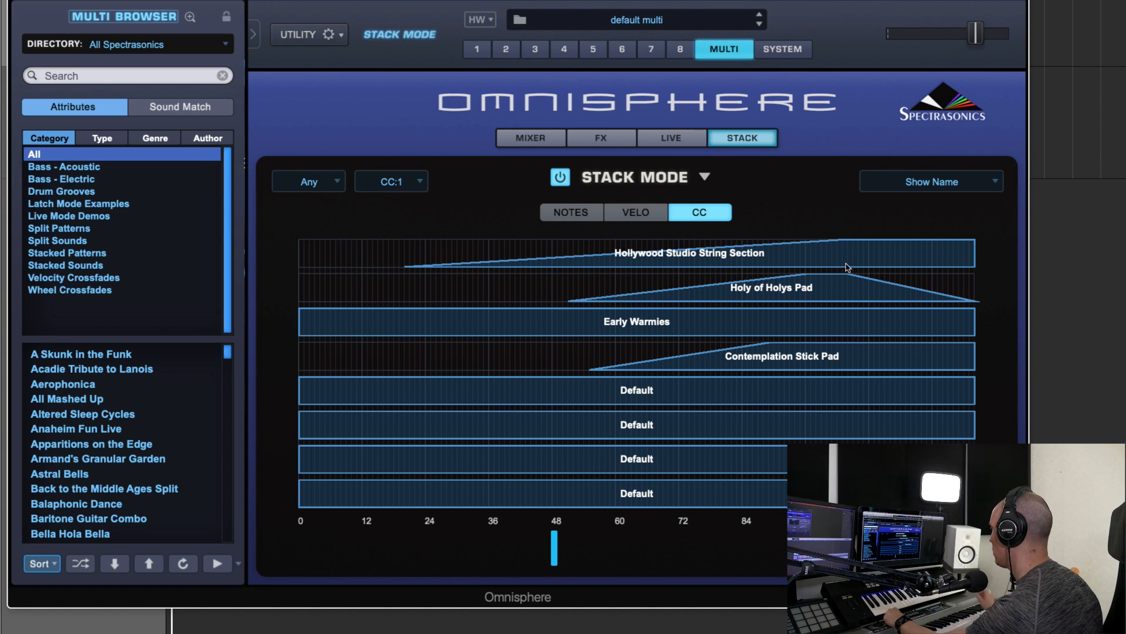
{"action": "left_click_drag", "start_coordinate": [808, 245], "coordinate": [650, 238]}
- Compare how the stacked layers' ranges appear in the note, velocity and CC views
{"action": "left_click", "coordinate": [578, 215]}
{"action": "left_click", "coordinate": [641, 213]}
{"action": "left_click", "coordinate": [704, 213]}
{"action": "left_click", "coordinate": [580, 212]}
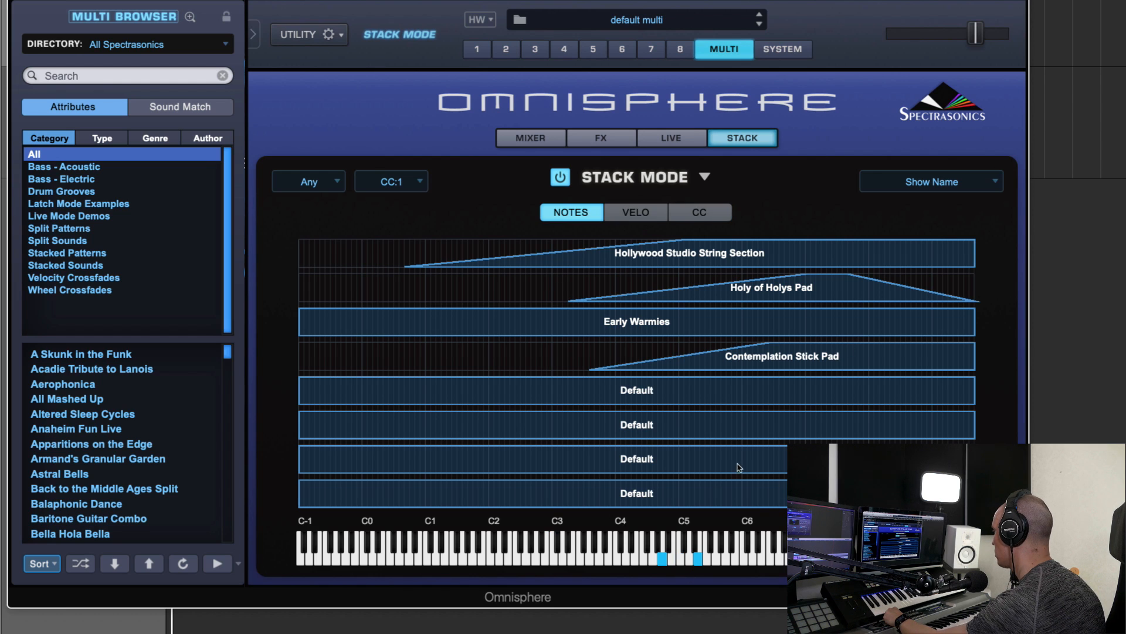
{"action": "left_click", "coordinate": [633, 216]}
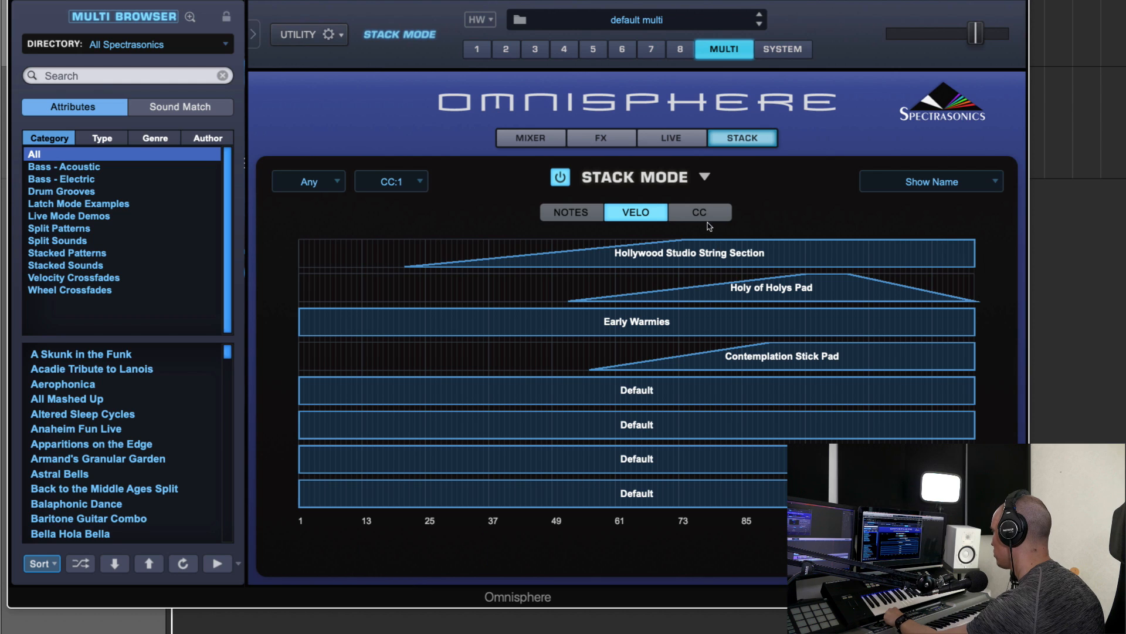
{"action": "left_click", "coordinate": [707, 215]}
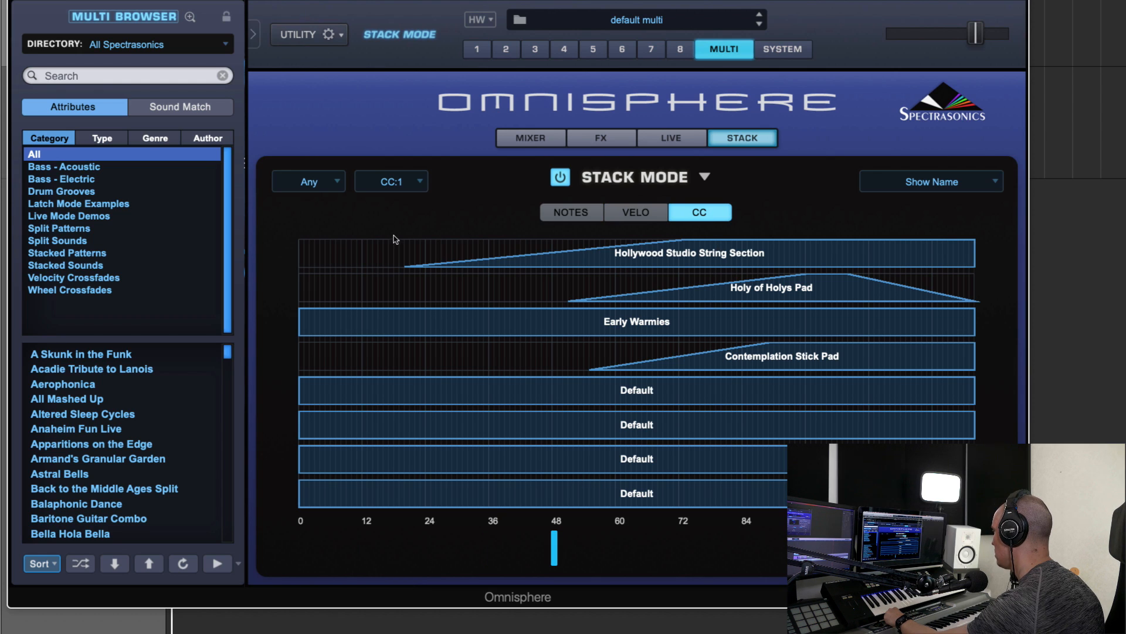
- Remove Hollywood Studio String Section's fade-in in the note view and make part 5's Default patch fade out from about C3 to C4
{"action": "left_click", "coordinate": [576, 217]}
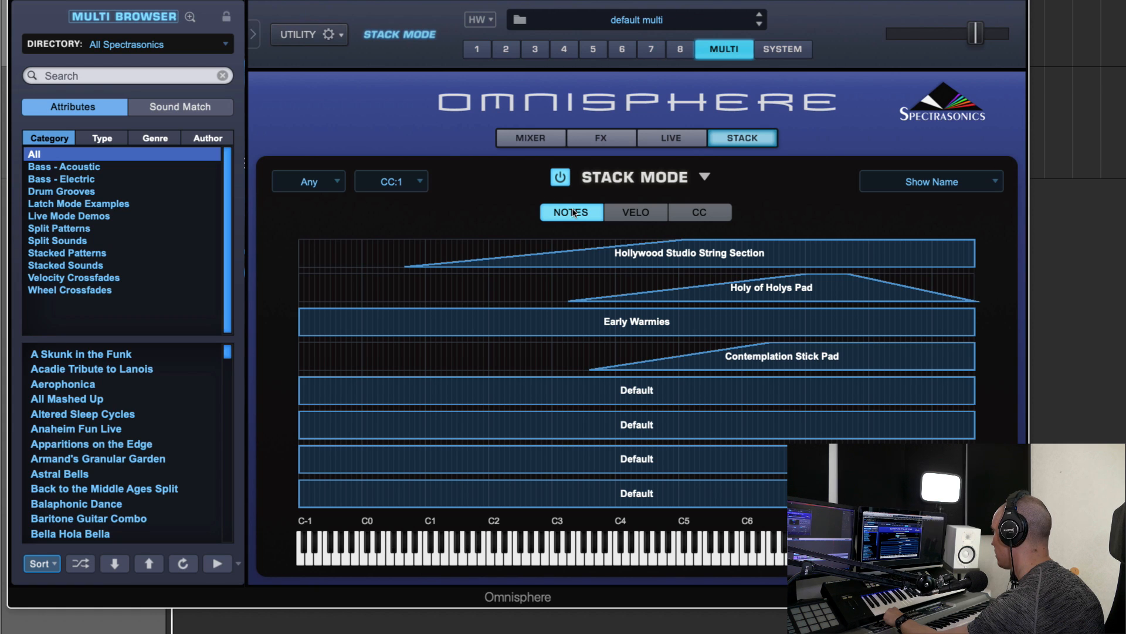
{"action": "left_click_drag", "start_coordinate": [681, 243], "coordinate": [329, 251]}
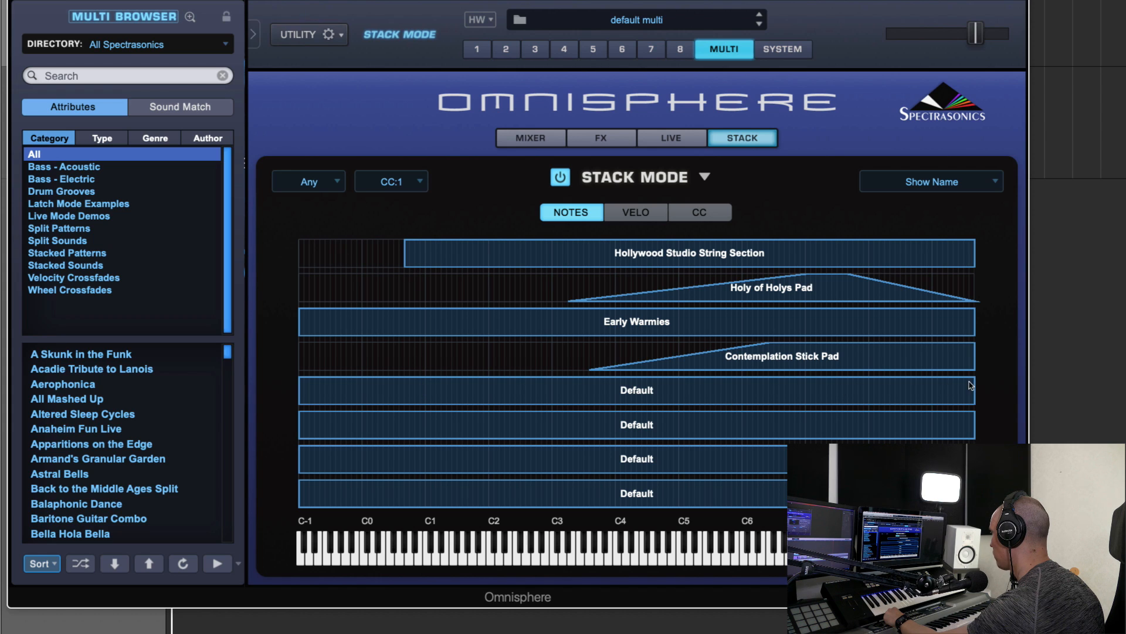
{"action": "left_click_drag", "start_coordinate": [975, 391], "coordinate": [617, 411]}
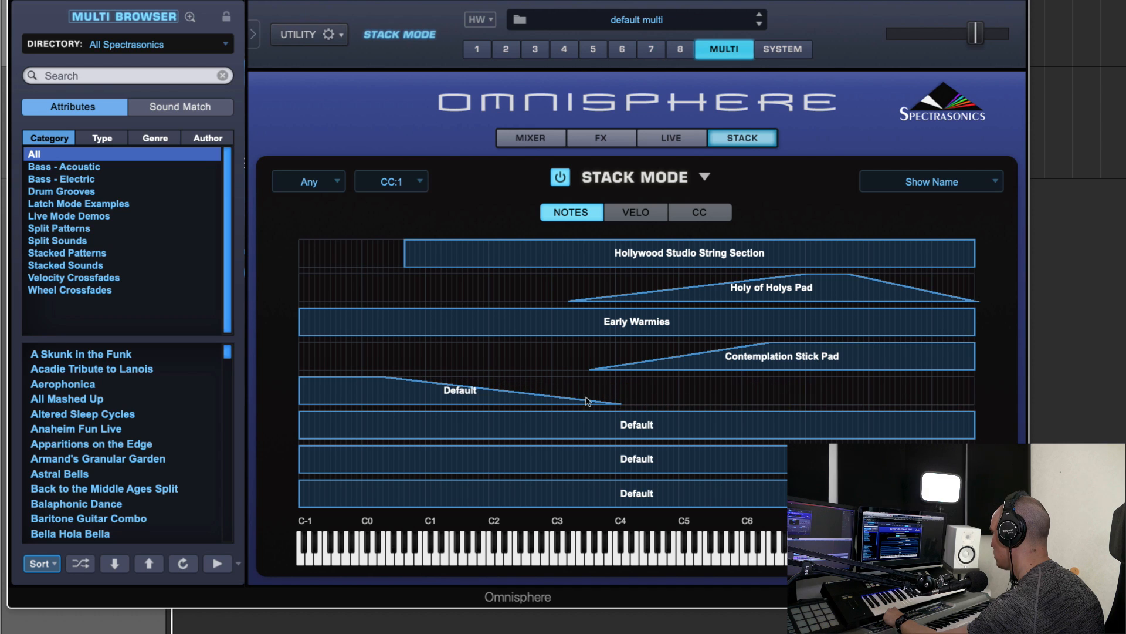
{"action": "left_click_drag", "start_coordinate": [387, 378], "coordinate": [552, 384]}
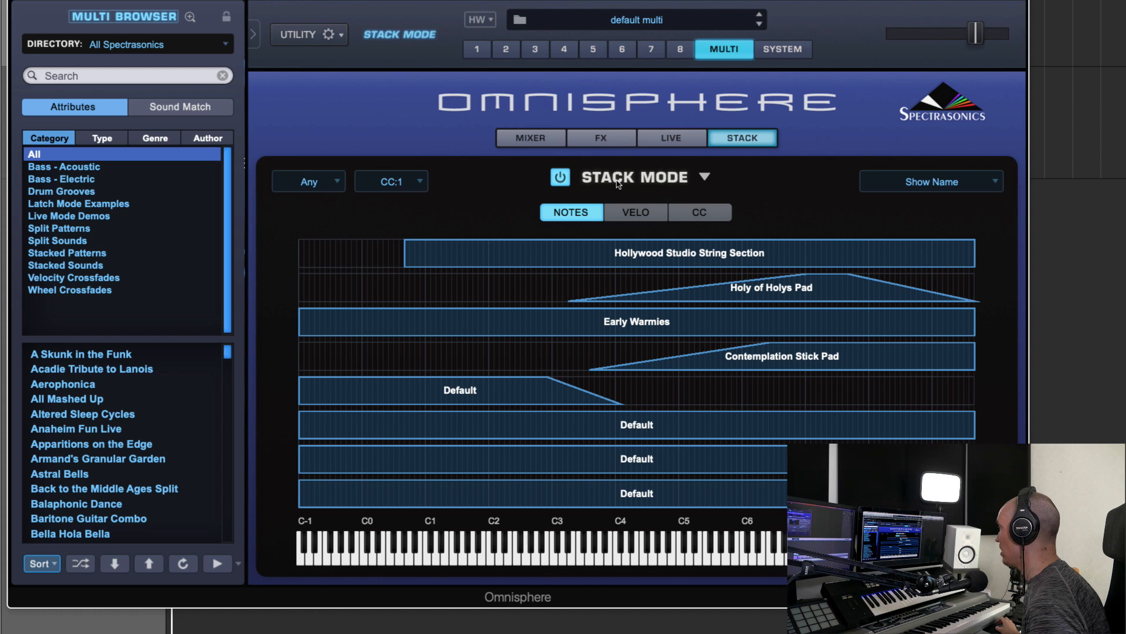
- Unsolo Hollywood Studio String Section in the mixer and return to the note ranges in Stack Mode
{"action": "left_click", "coordinate": [536, 137]}
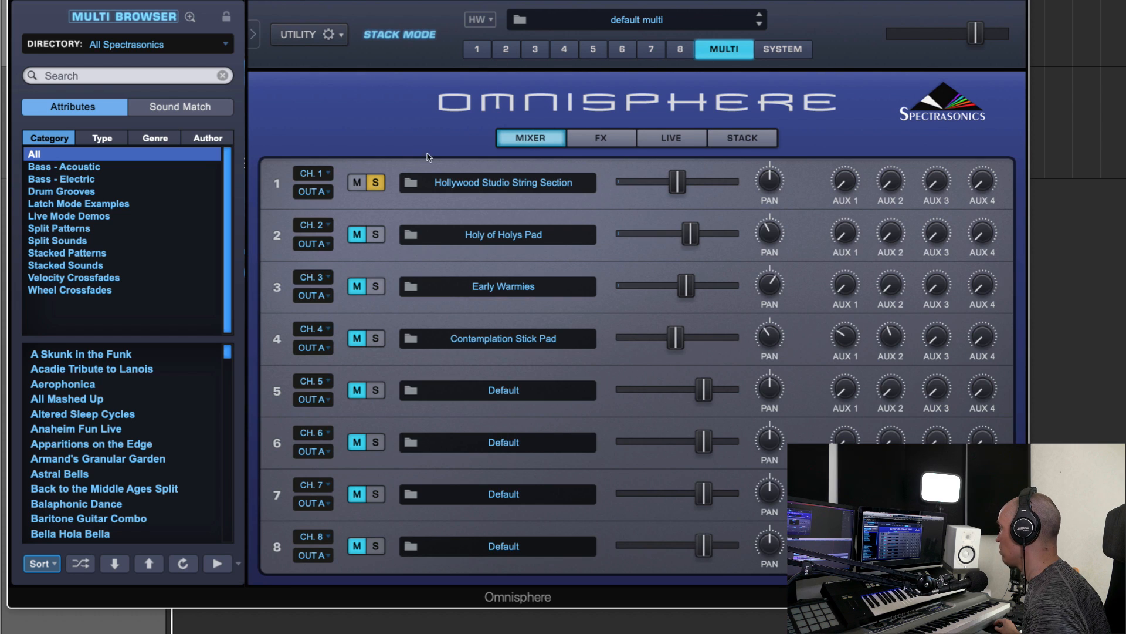
{"action": "left_click", "coordinate": [376, 185]}
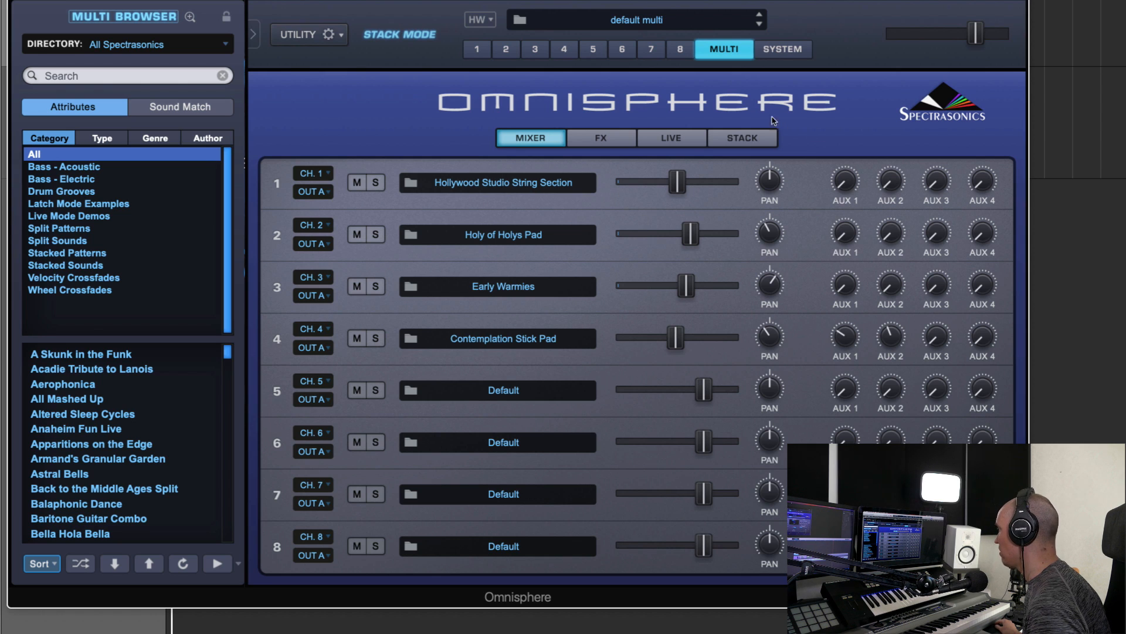
{"action": "left_click", "coordinate": [744, 137]}
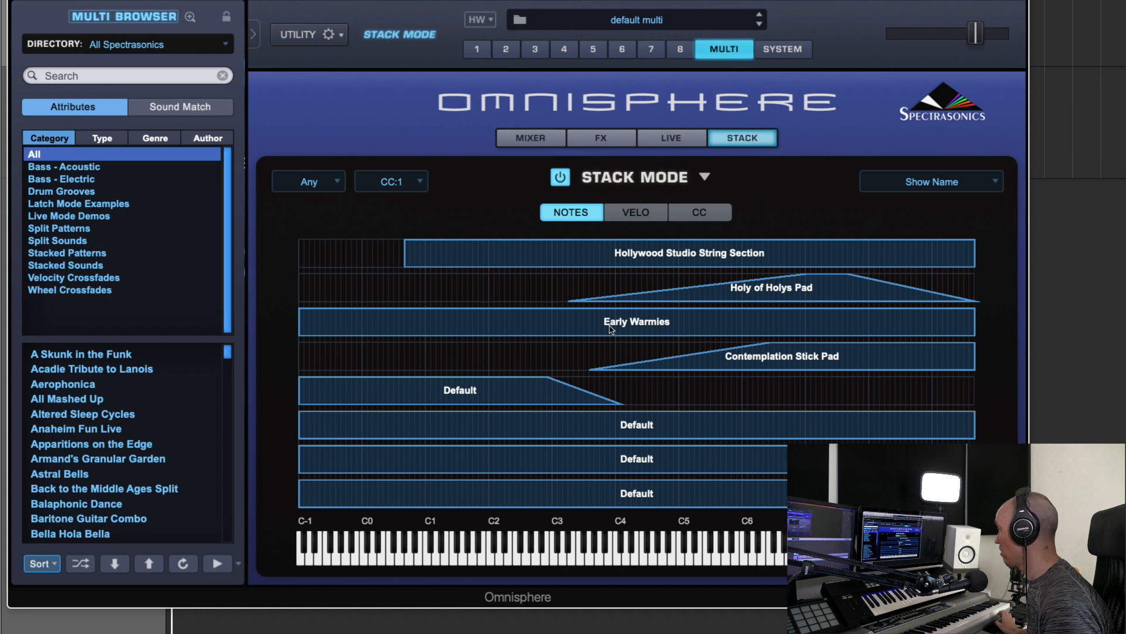
{"action": "left_click", "coordinate": [654, 215]}
{"action": "left_click", "coordinate": [696, 215]}
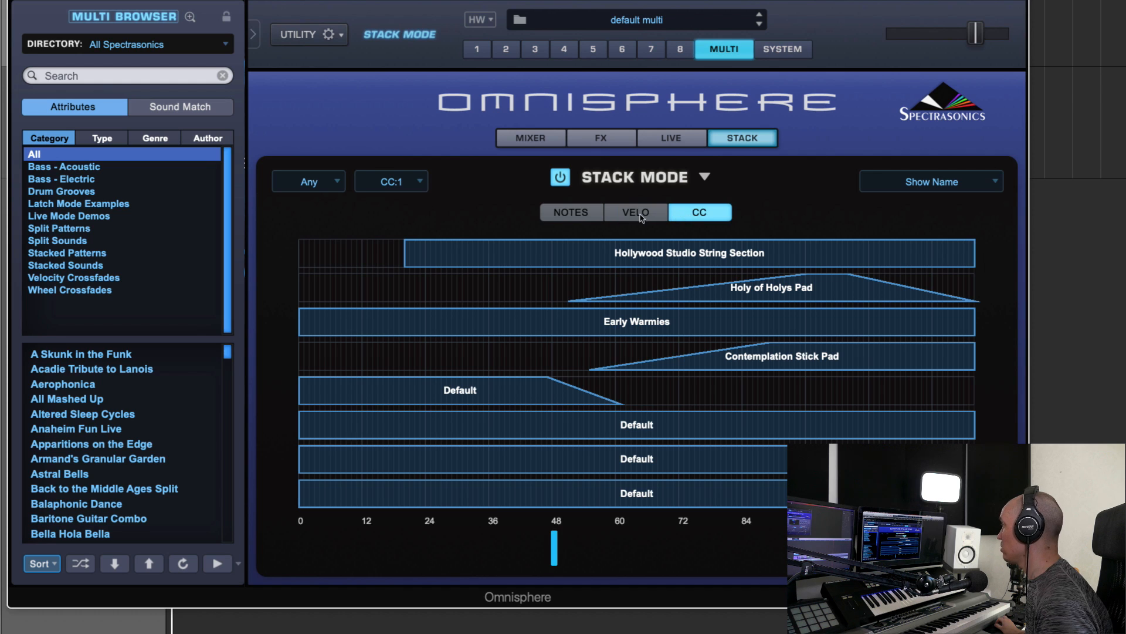
{"action": "left_click", "coordinate": [568, 212]}
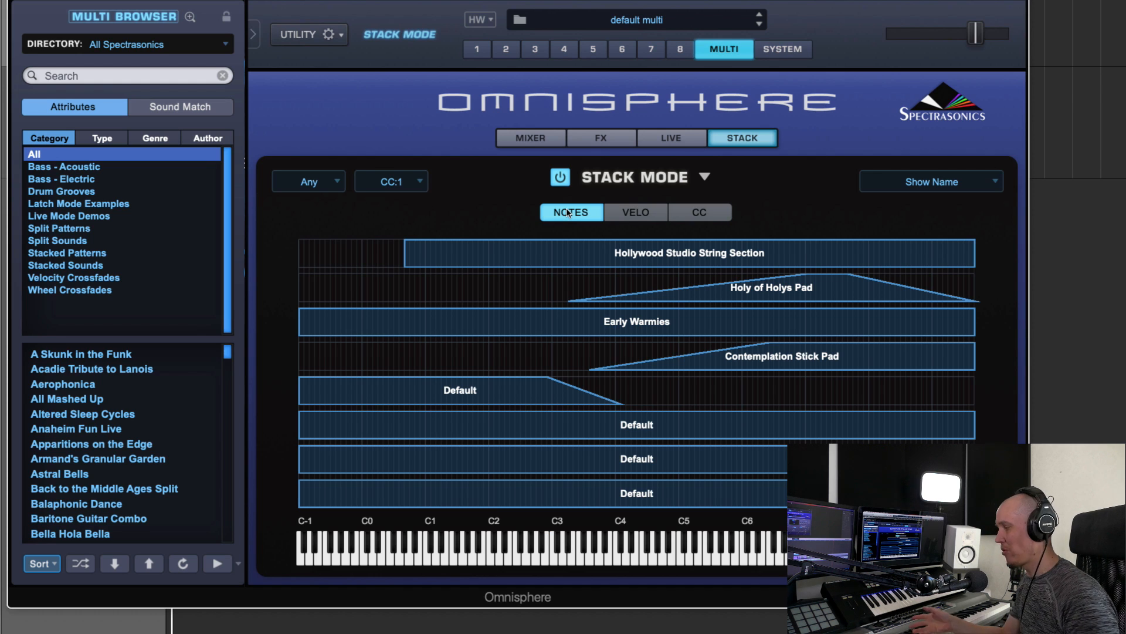